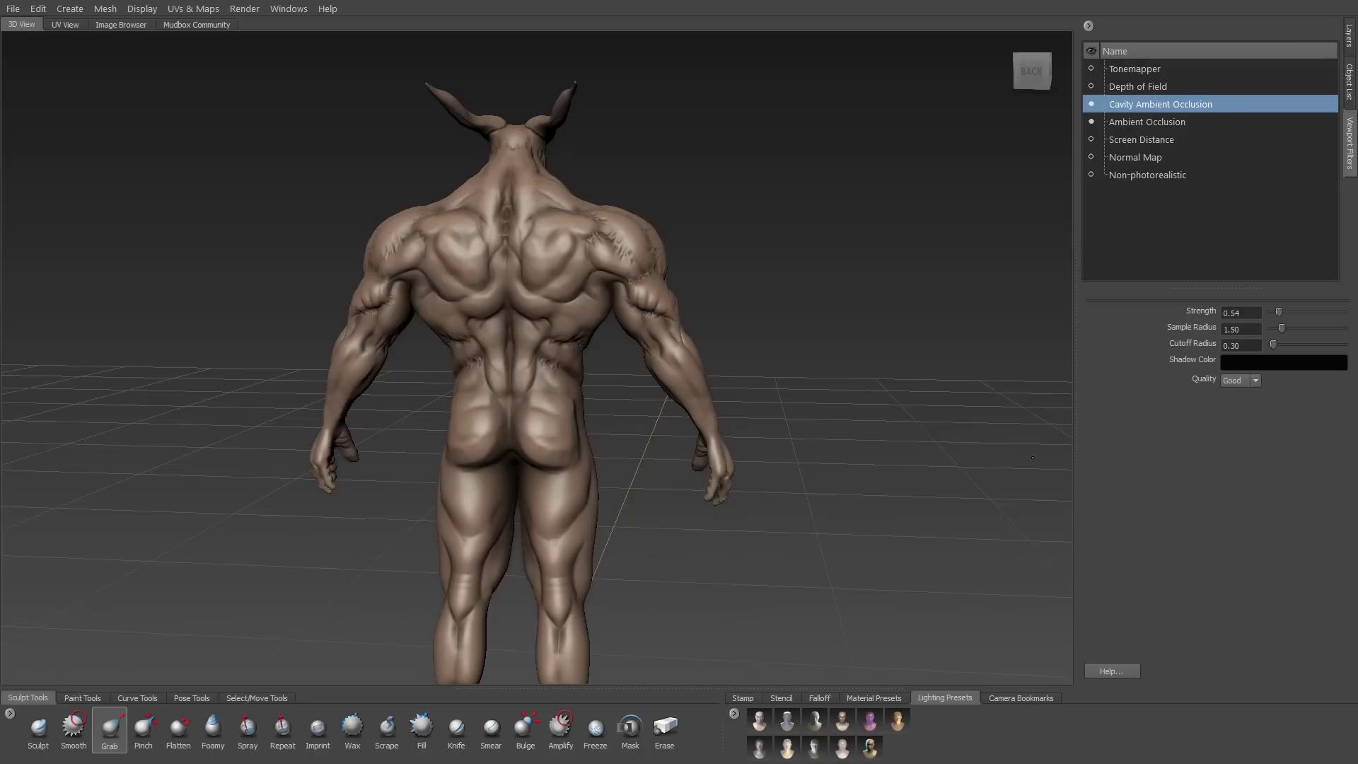
Turn the demon to face front and settle it at subdivision level 1.
left_click_drag(1033, 458, 800, 462, "alt")
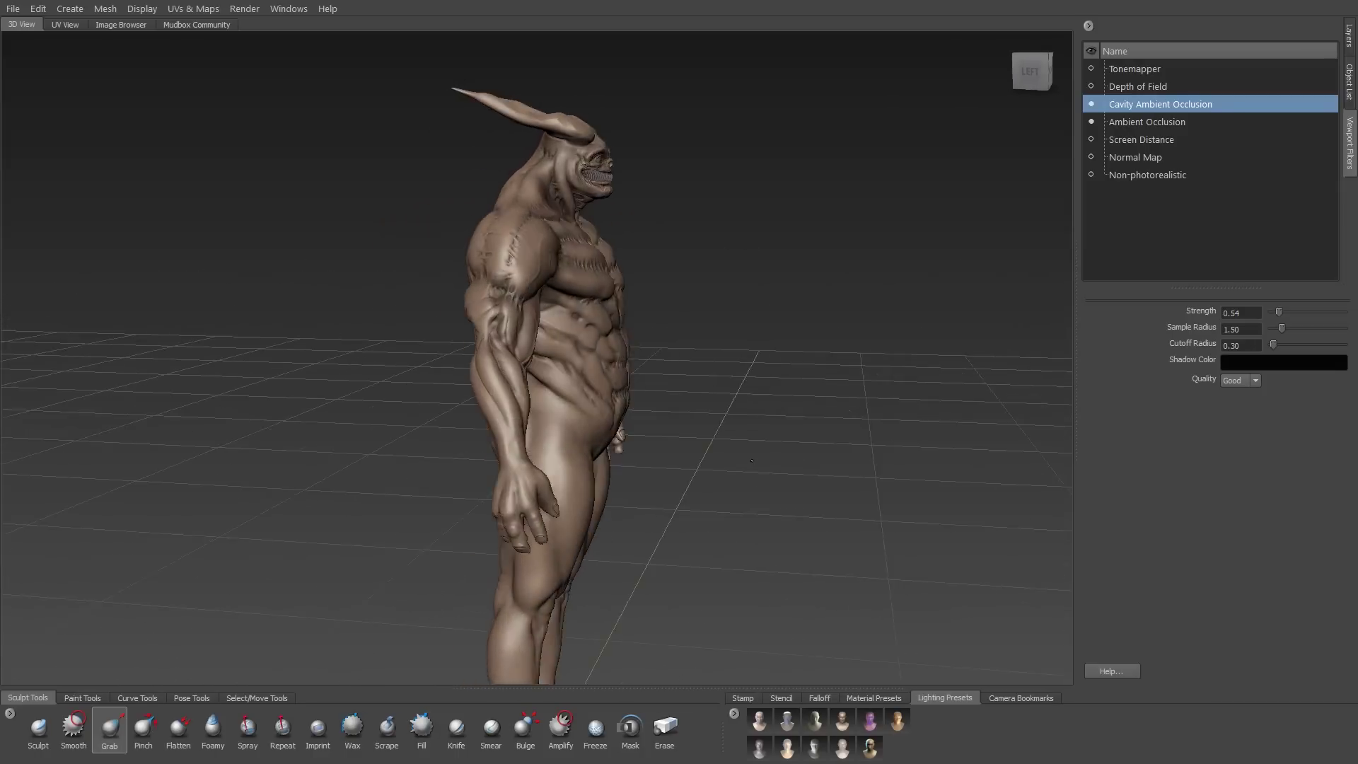
left_click_drag(602, 460, 408, 463, "alt")
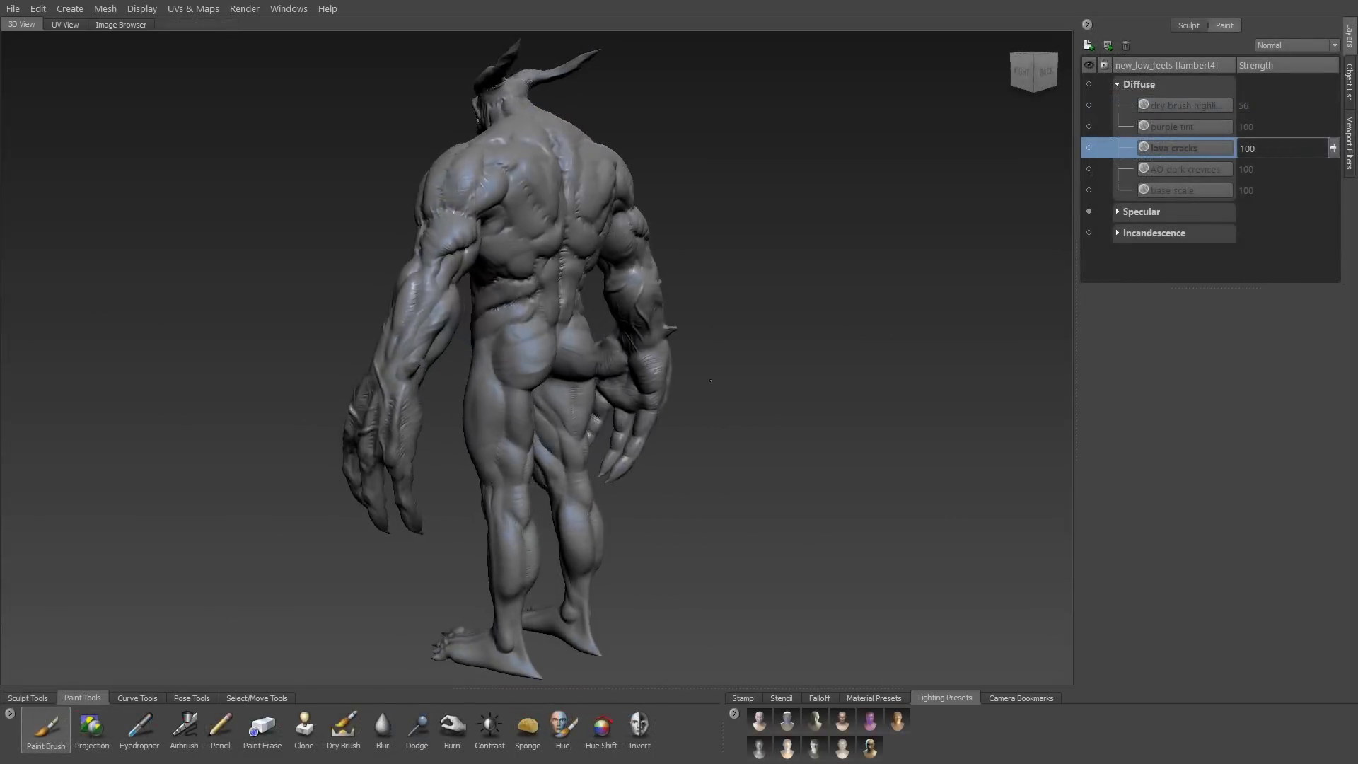
scroll(469, 385, "up", 3)
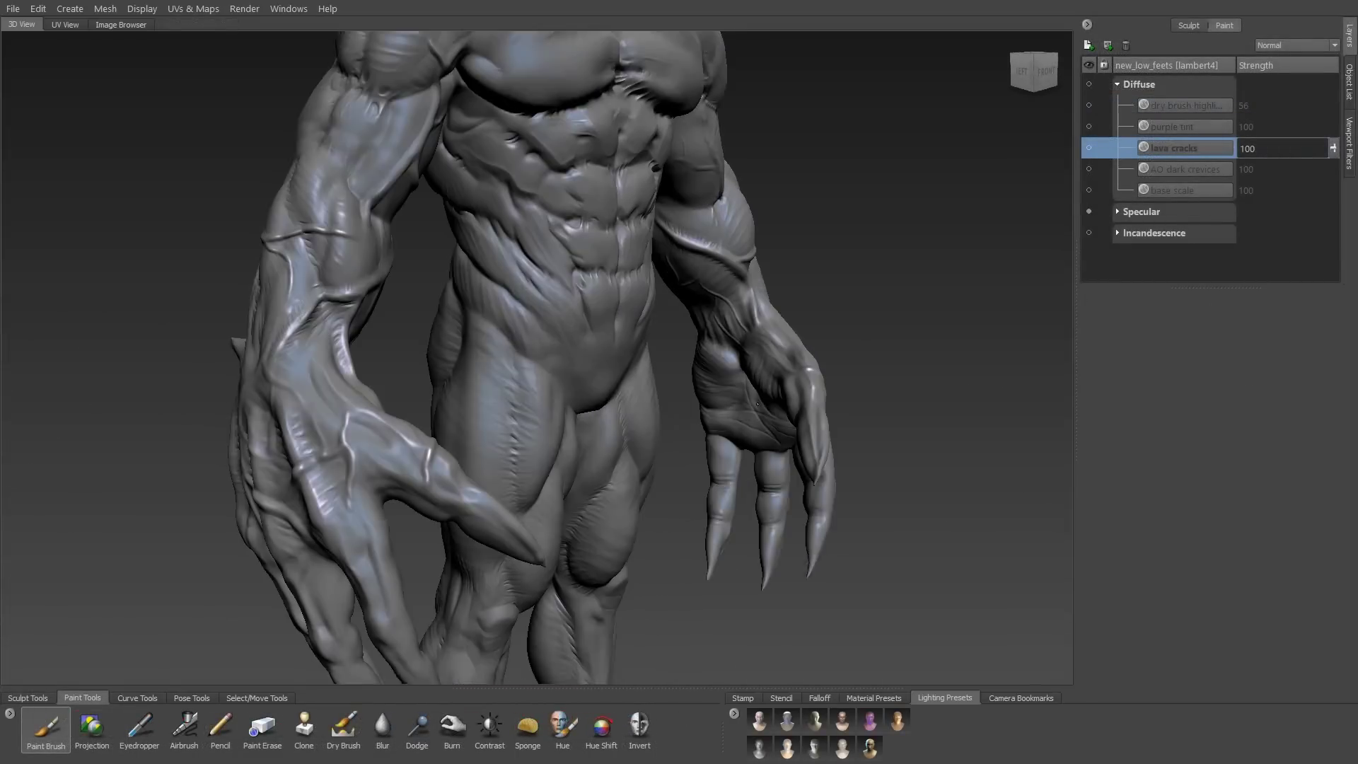
left_click_drag(468, 386, 796, 386, "alt")
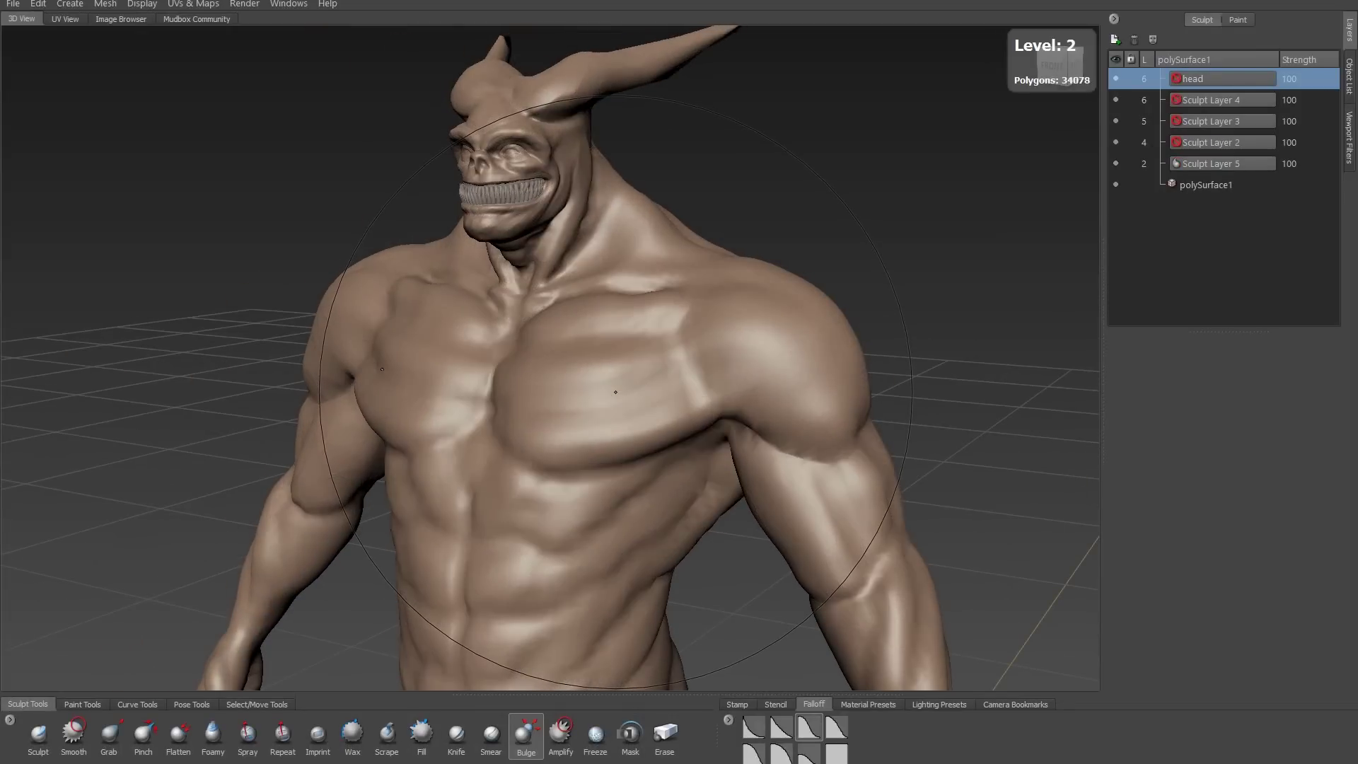
key("Page_Down")
key("w")
key("Page_Down")
key("Page_Up")
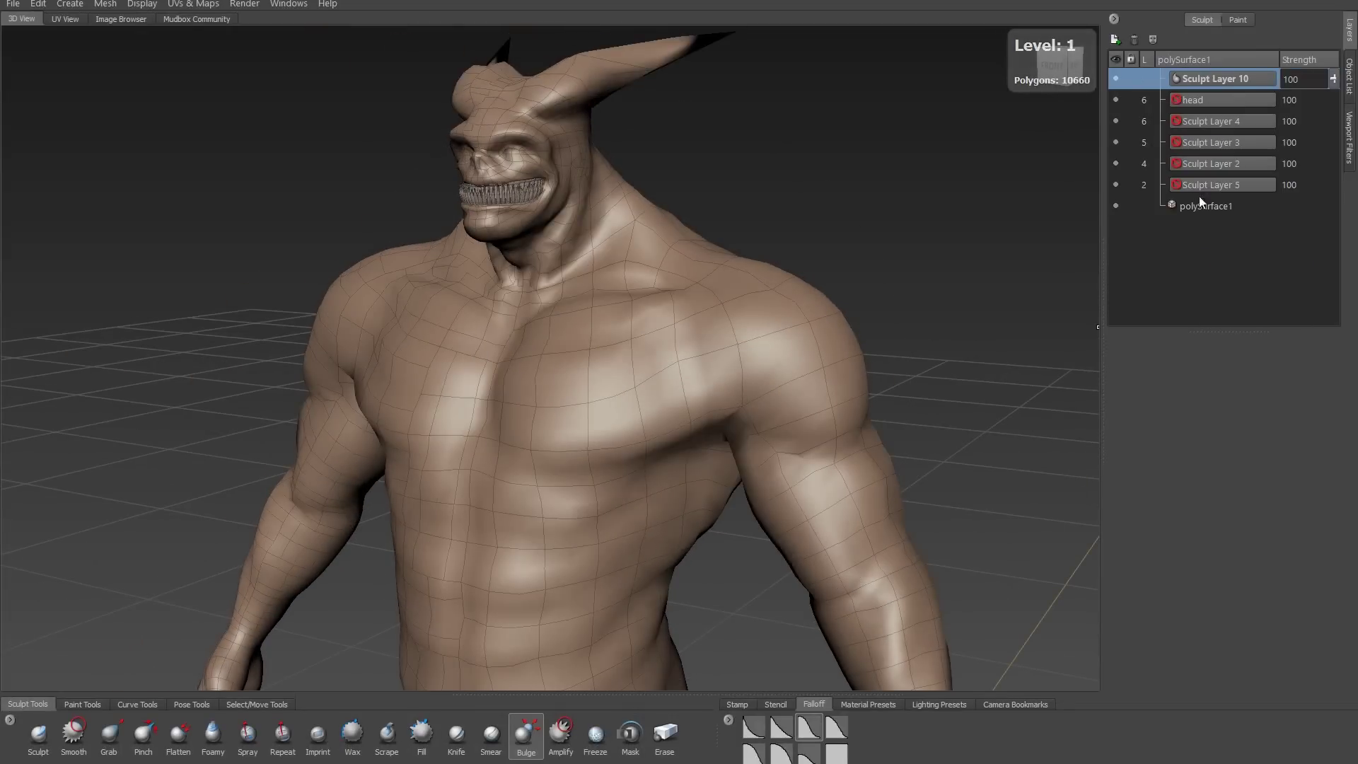
Move Sculpt Layer 10 down the stack and pull the shoulders with Grab from all sides.
left_click_drag(1198, 170, 1197, 184)
left_click(109, 735)
mouse_move(778, 248)
left_mouse_down("alt")
mouse_move(782, 398)
mouse_move(682, 363)
left_mouse_up("alt")
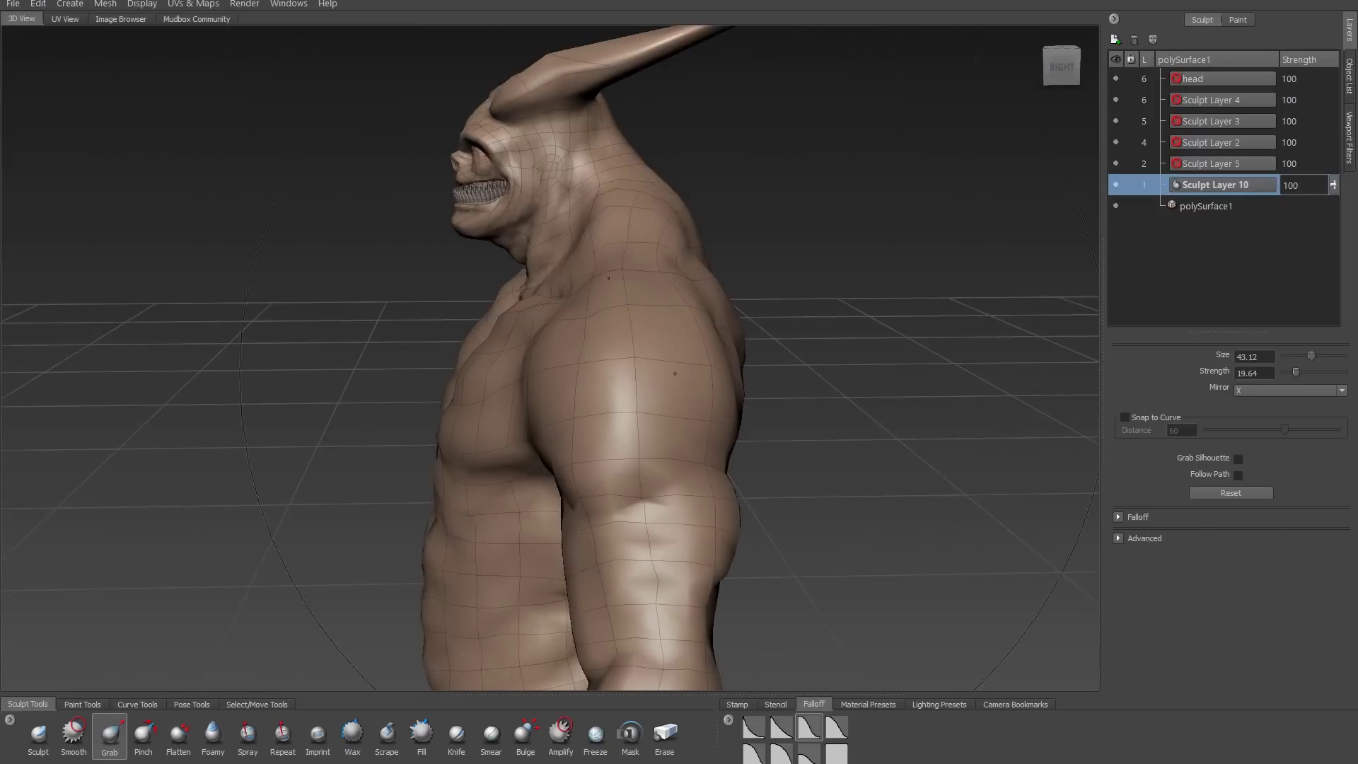
mouse_move(682, 363)
left_mouse_down("alt")
mouse_move(994, 356)
mouse_move(600, 365)
mouse_move(571, 416)
left_mouse_up("alt")
left_click_drag(580, 468, 410, 329, "alt")
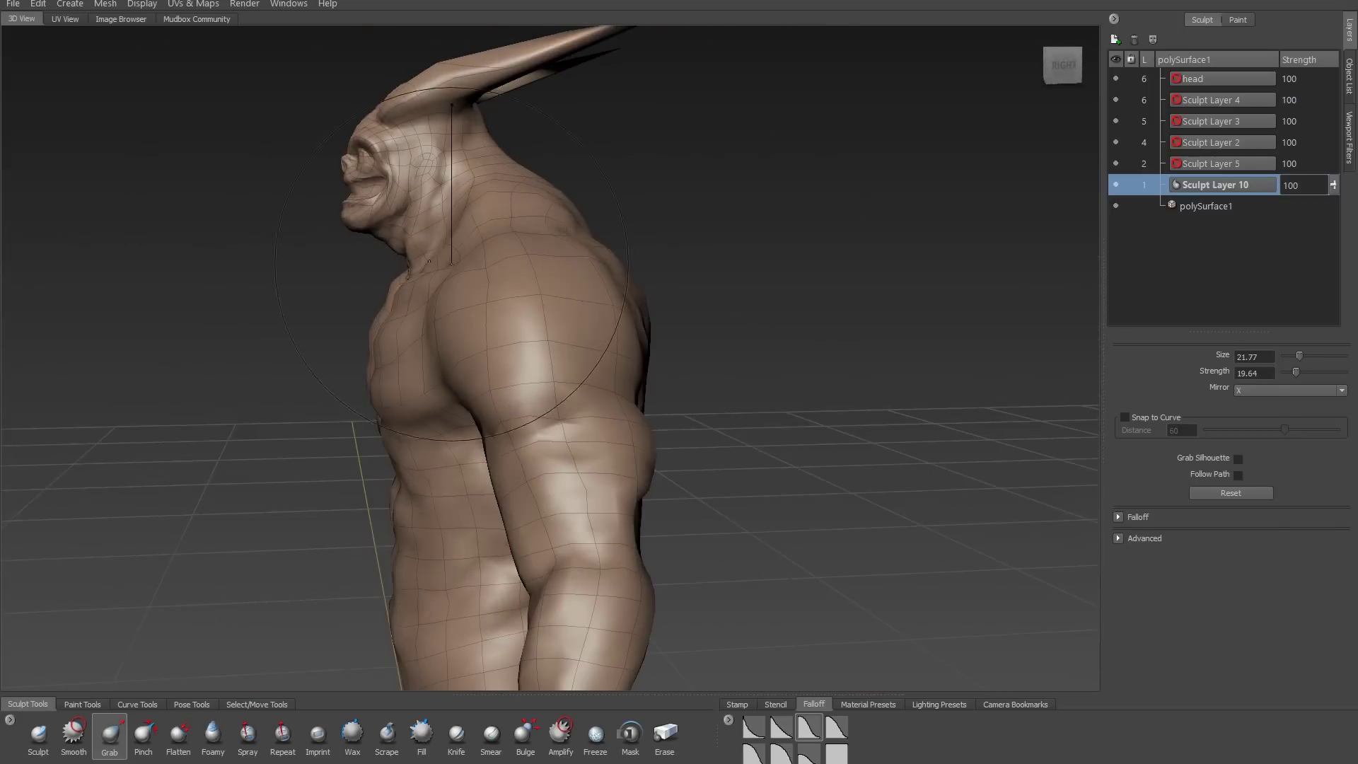
left_click_drag(353, 269, 429, 228, "alt")
mouse_move(603, 227)
left_mouse_down("alt")
mouse_move(476, 330)
mouse_move(506, 517)
left_mouse_up("alt")
mouse_move(378, 506)
left_mouse_down("alt")
mouse_move(843, 463)
mouse_move(636, 354)
left_mouse_up("alt")
Bulk the chest and neck front-on with Bulge and Grab, then return to level 2.
left_click(525, 736)
mouse_move(622, 424)
left_mouse_down("alt")
mouse_move(420, 543)
mouse_move(531, 410)
left_mouse_up("alt")
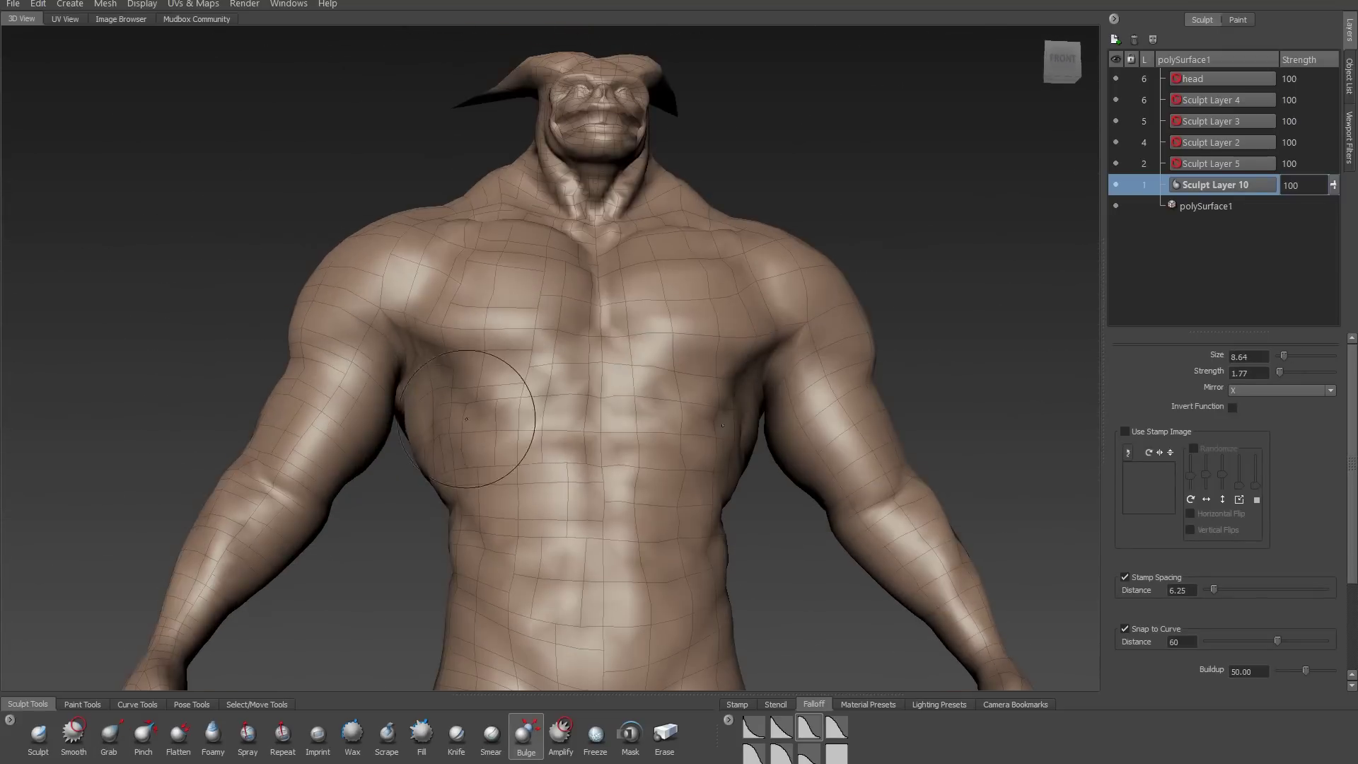
left_click_drag(502, 472, 565, 453, "alt")
left_click(109, 736)
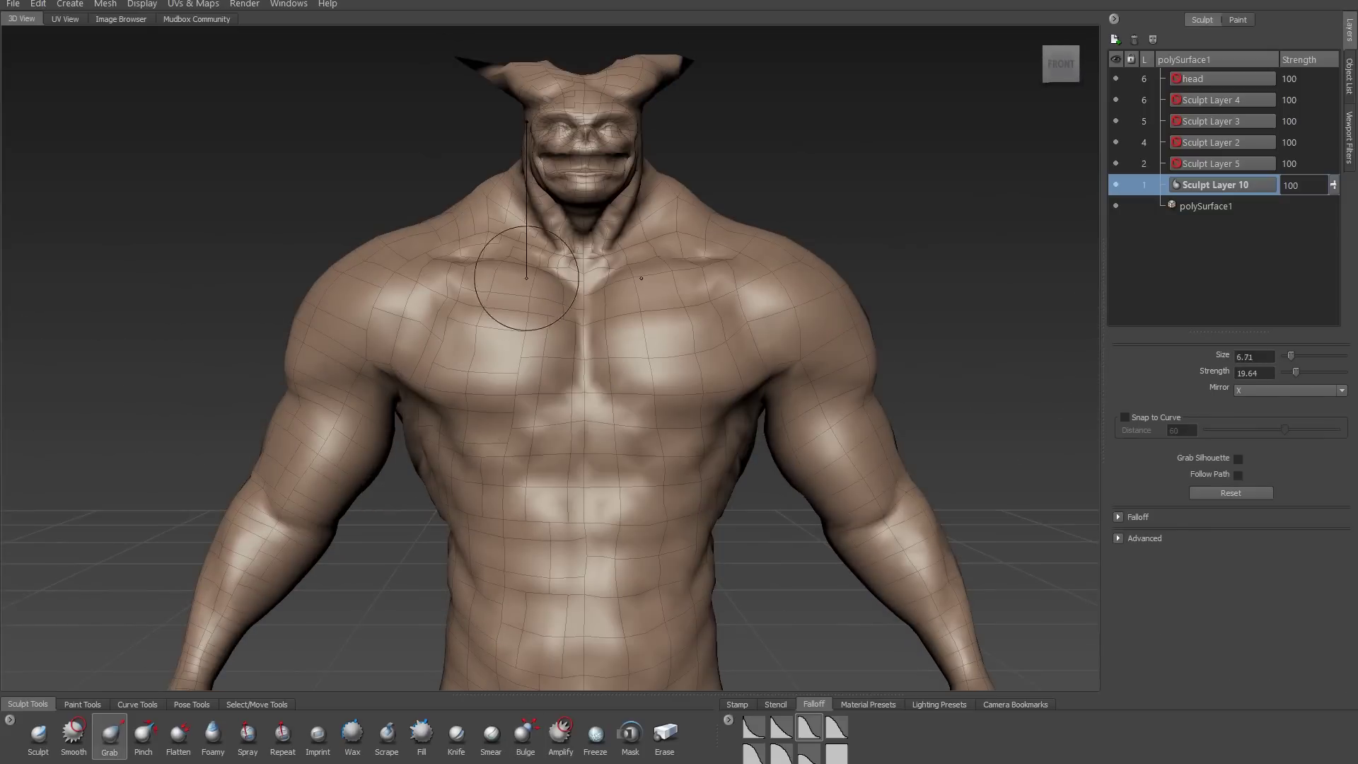
left_click_drag(538, 283, 650, 266, "alt")
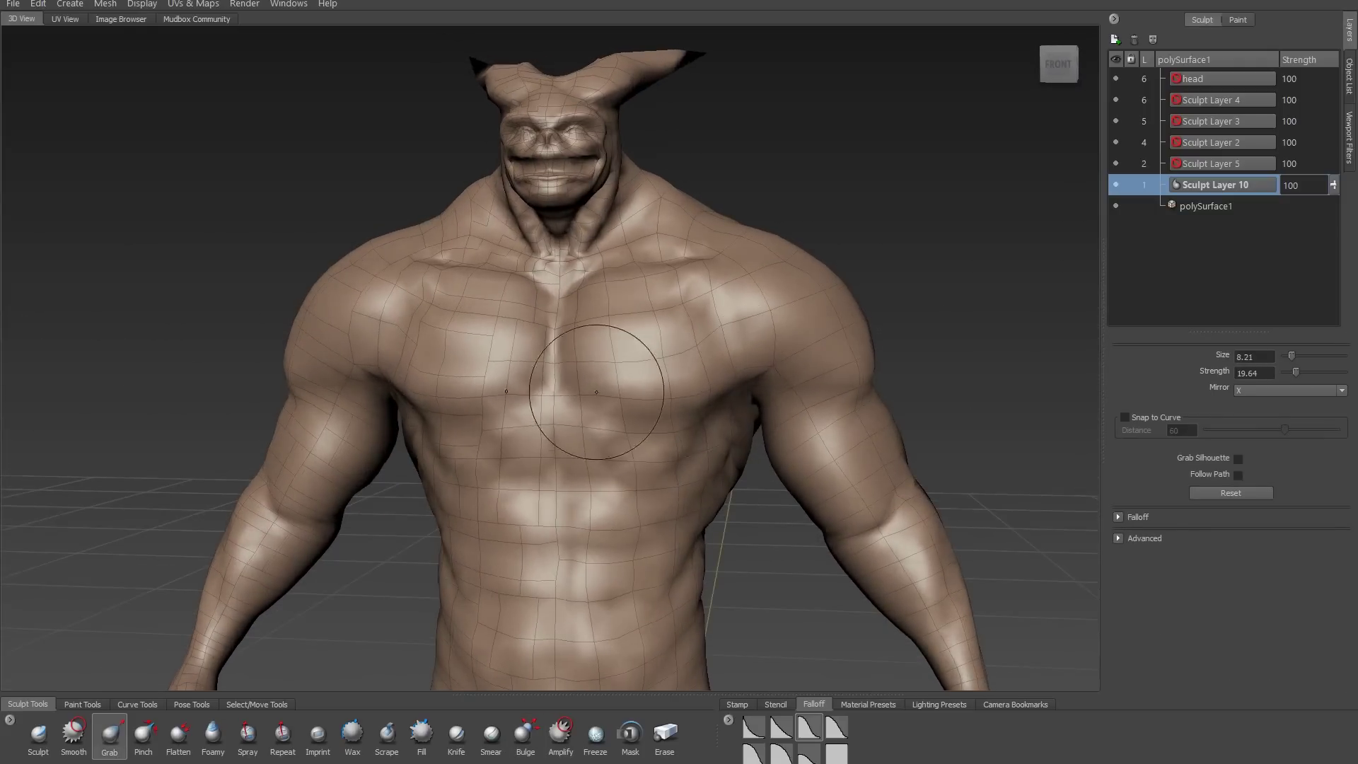
left_click_drag(601, 405, 672, 396, "alt")
key("Page_Down")
right_click(1214, 273)
Add Sculpt Layer 11 and bulk the torso and arms with Grab, Bulge and Smooth.
left_click(1236, 280)
left_click_drag(700, 248, 730, 245, "alt")
left_click_drag(587, 283, 609, 278, "alt")
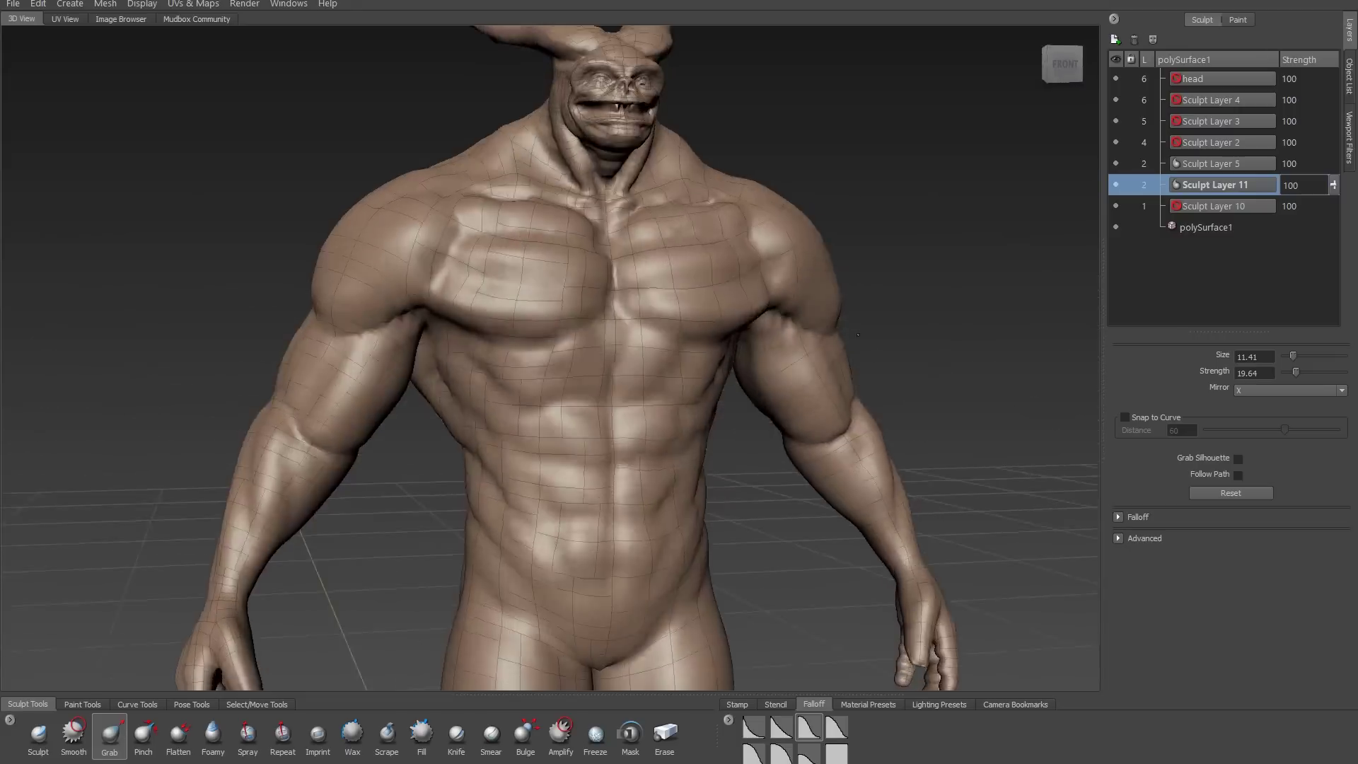
mouse_move(689, 328)
left_mouse_down("alt")
mouse_move(668, 291)
mouse_move(552, 354)
left_mouse_up("alt")
left_click_drag(664, 399, 527, 381, "alt")
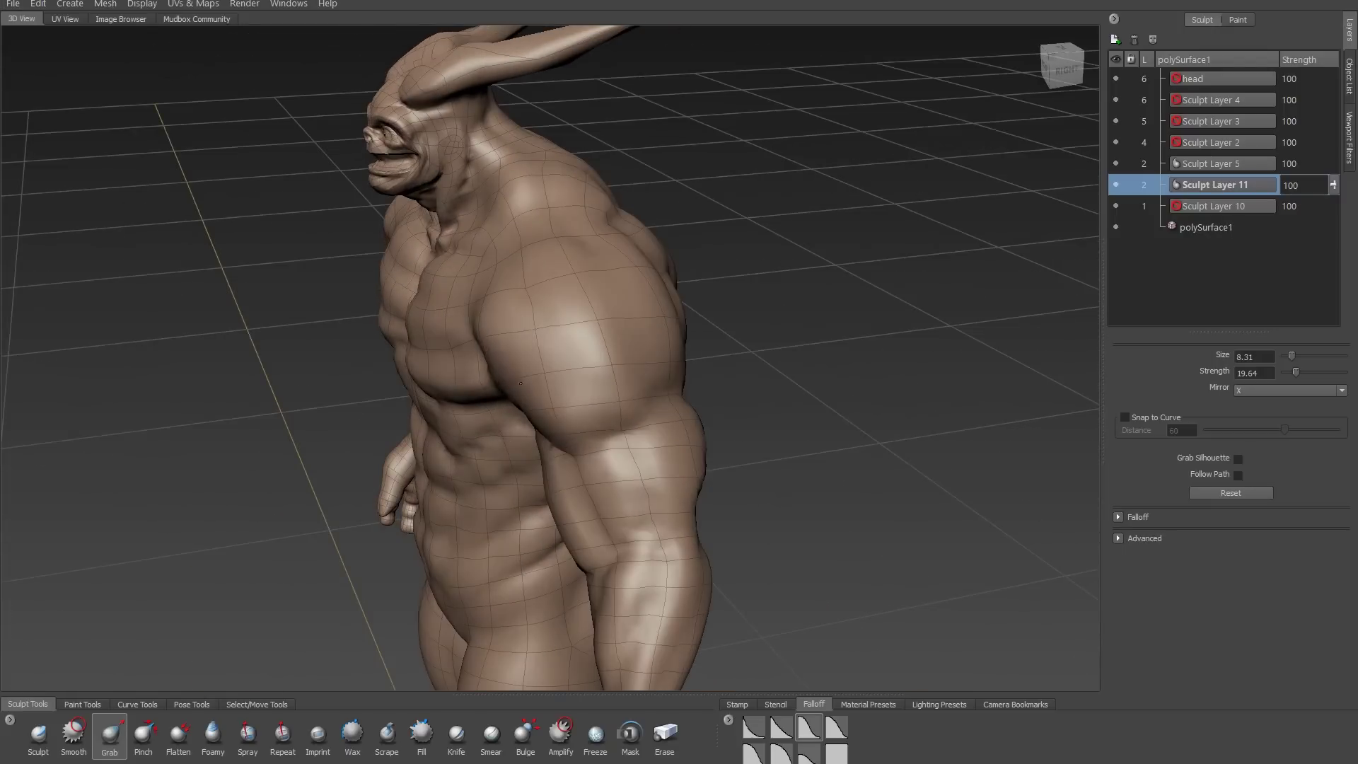
mouse_move(510, 271)
left_mouse_down("alt")
mouse_move(508, 407)
mouse_move(517, 255)
mouse_move(501, 334)
left_mouse_up("alt")
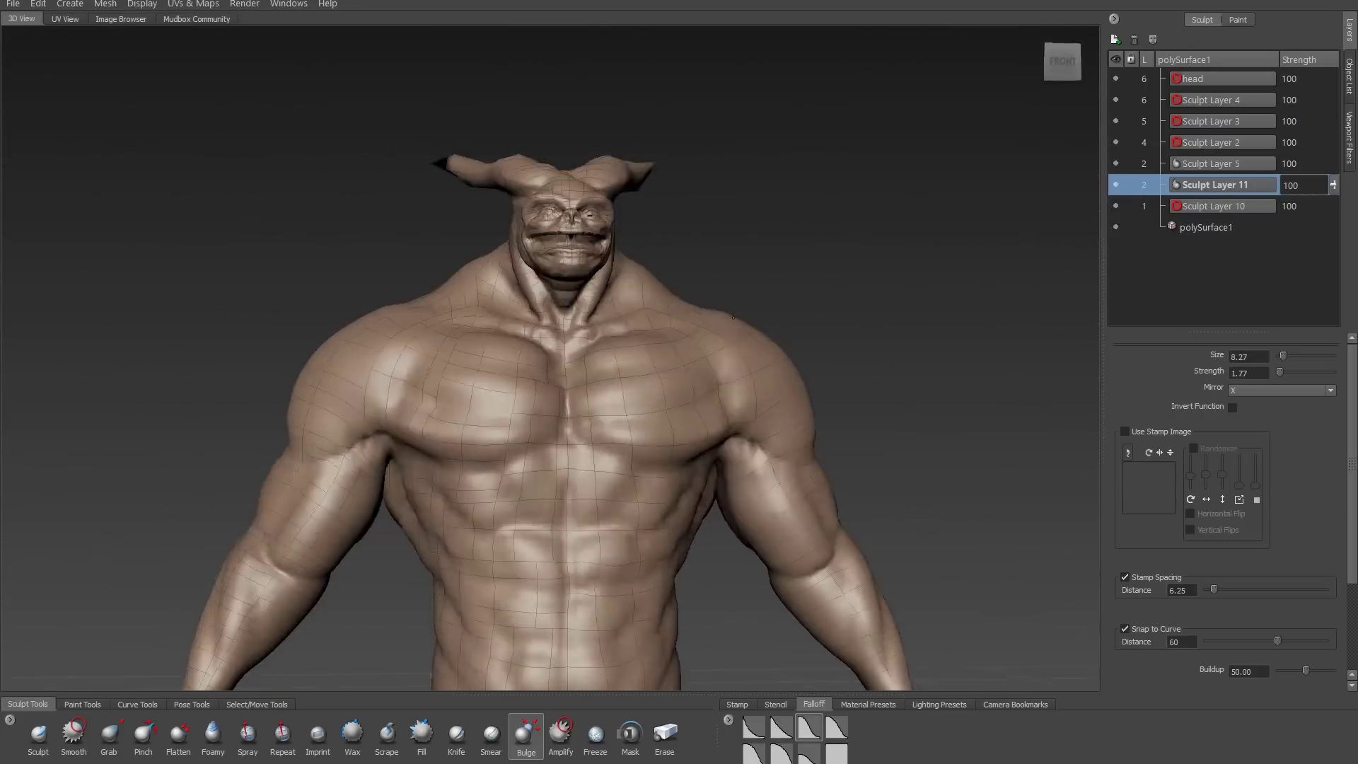
key("shift")
mouse_move(476, 406)
left_mouse_down("alt")
mouse_move(546, 375)
mouse_move(444, 367)
mouse_move(401, 422)
left_mouse_up("alt")
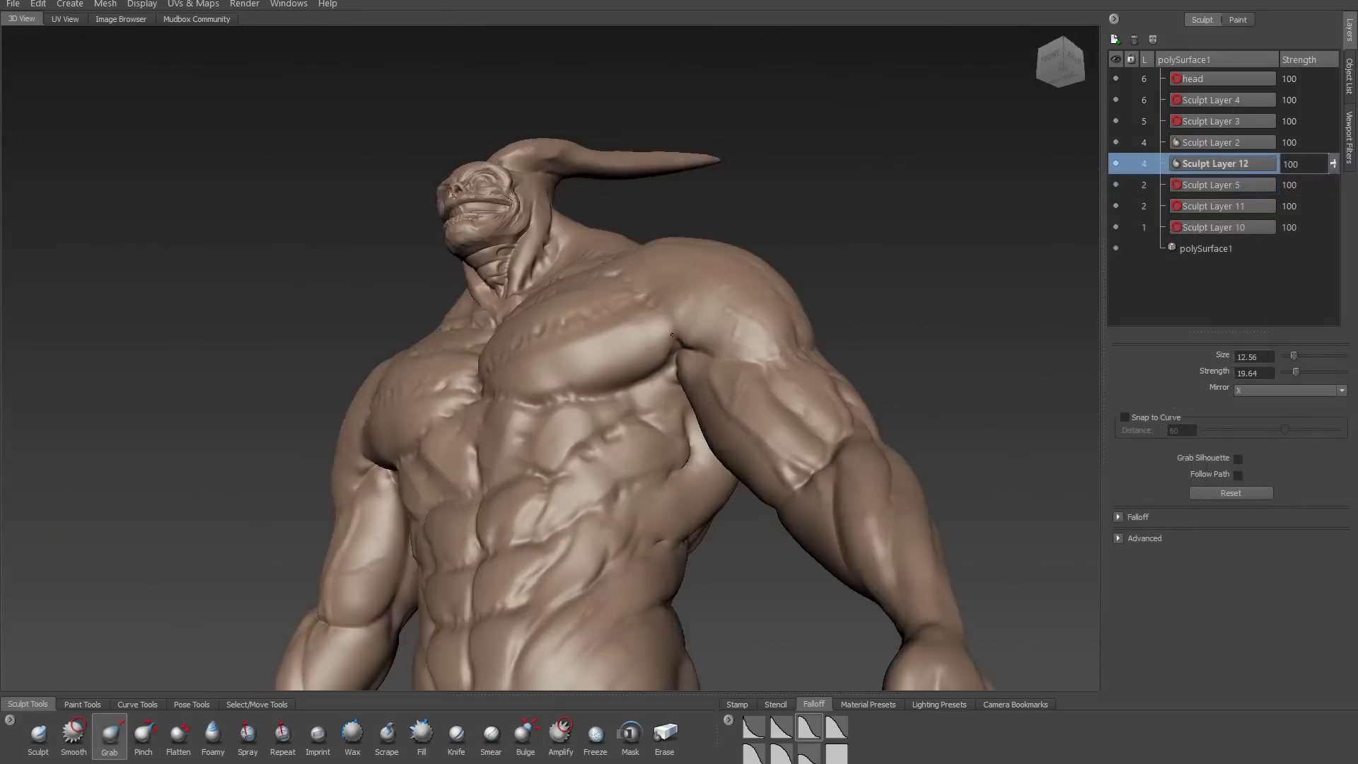
mouse_move(671, 334)
left_mouse_down("alt")
mouse_move(654, 408)
mouse_move(532, 298)
left_mouse_up("alt")
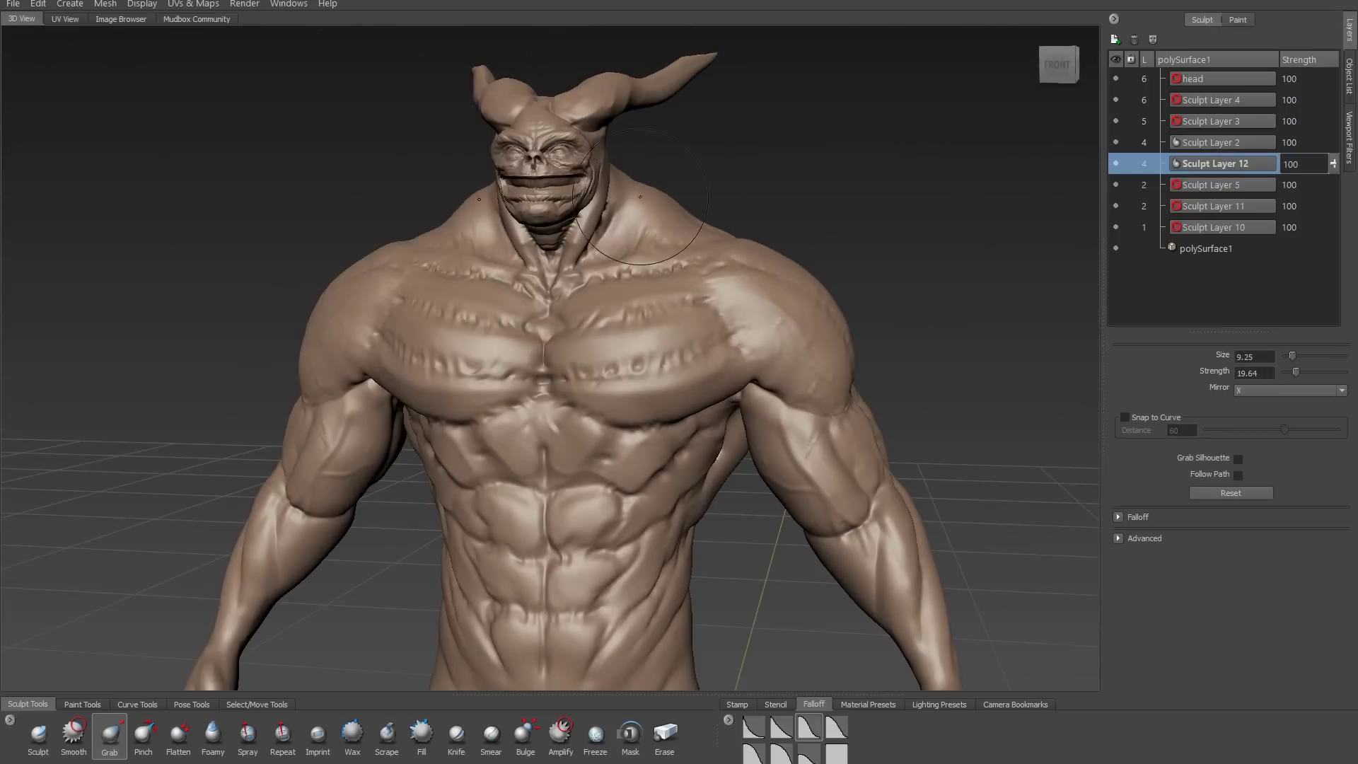
Freeze areas and rework the chest detail with Grab and Erase on Sculpt Layer 12.
left_click_drag(640, 196, 827, 443, "alt")
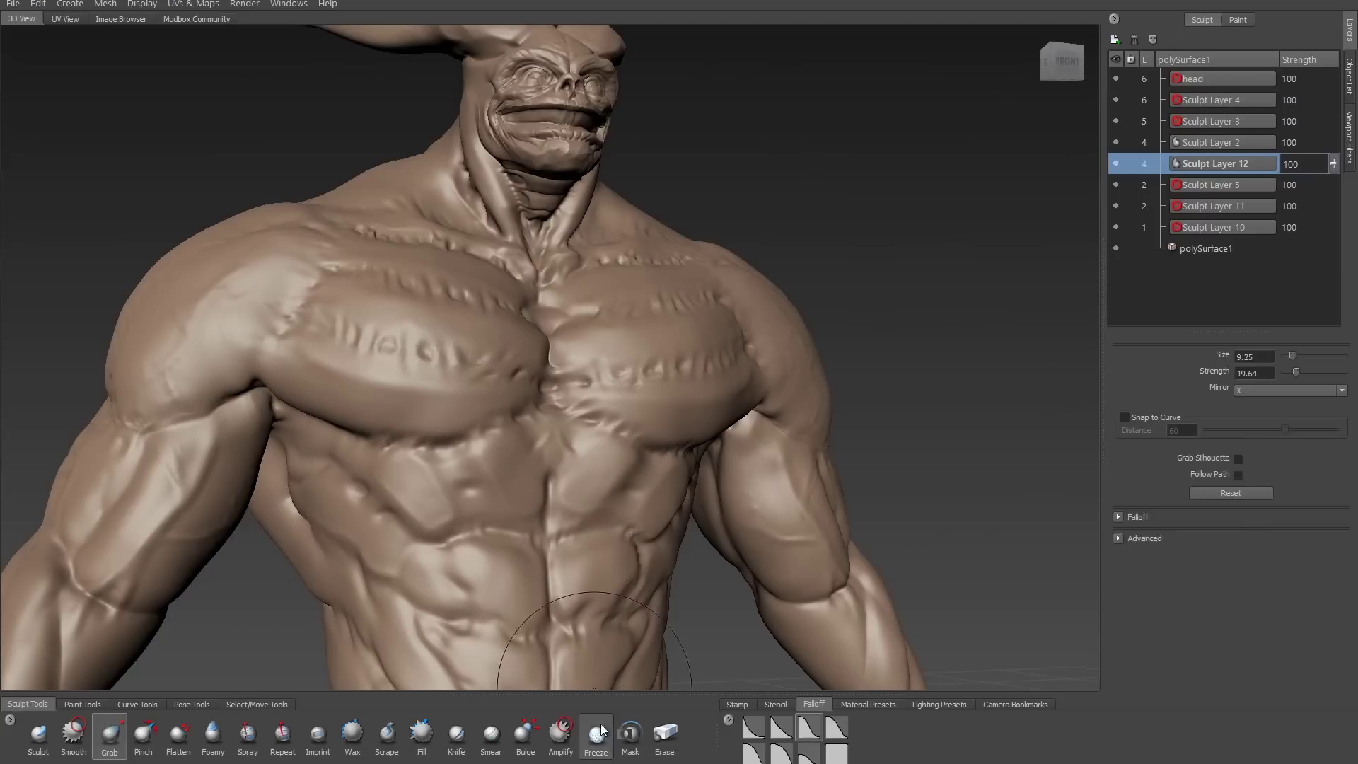
left_click(596, 736)
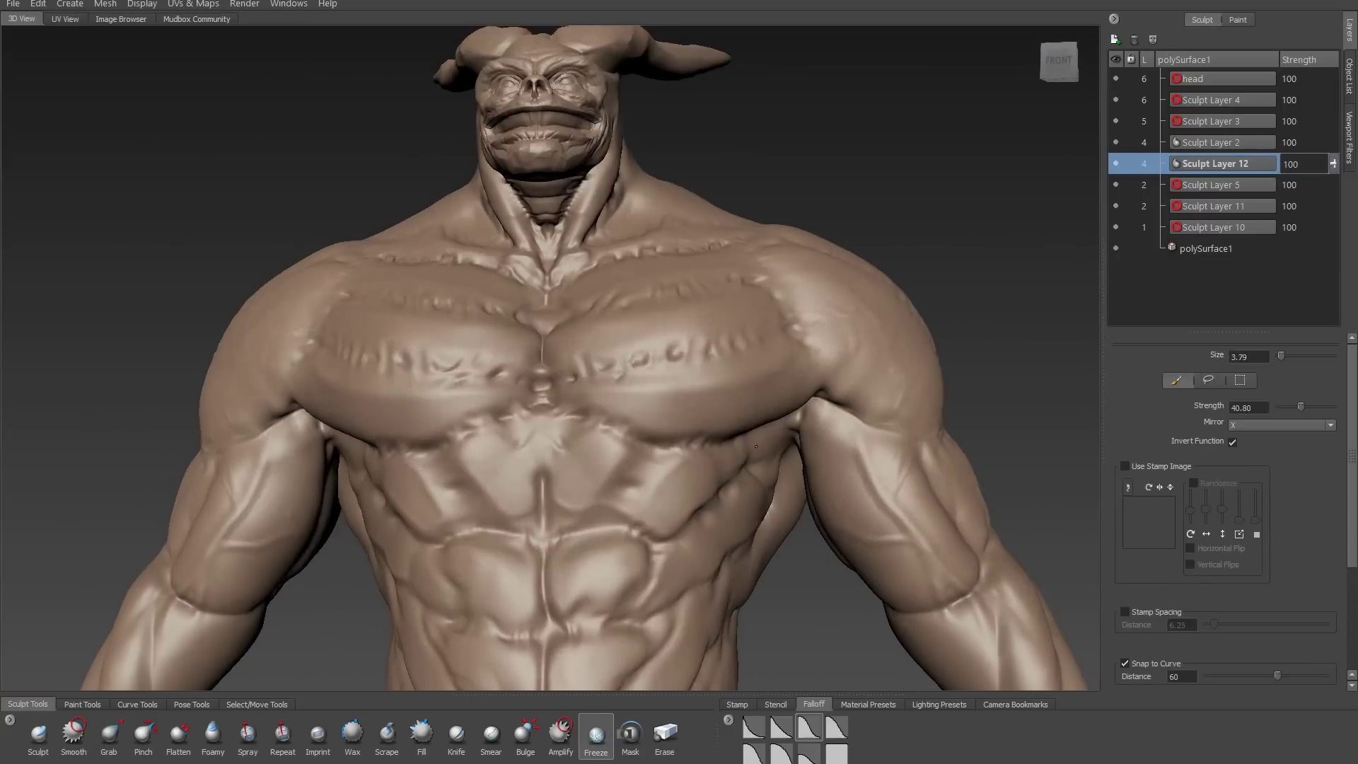
left_click(110, 736)
mouse_move(637, 354)
left_mouse_down("alt")
mouse_move(847, 512)
mouse_move(976, 394)
left_mouse_up("alt")
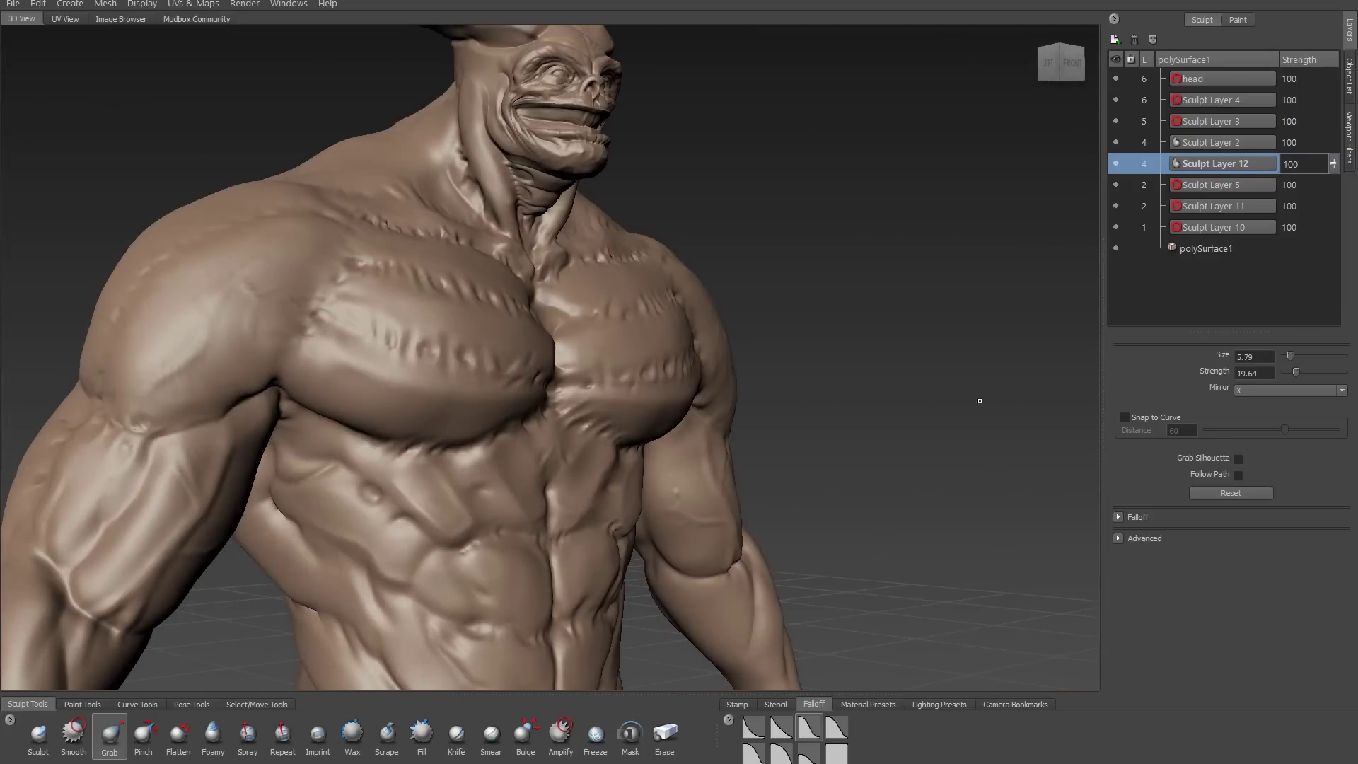
left_click(665, 735)
left_click_drag(604, 351, 660, 408, "alt")
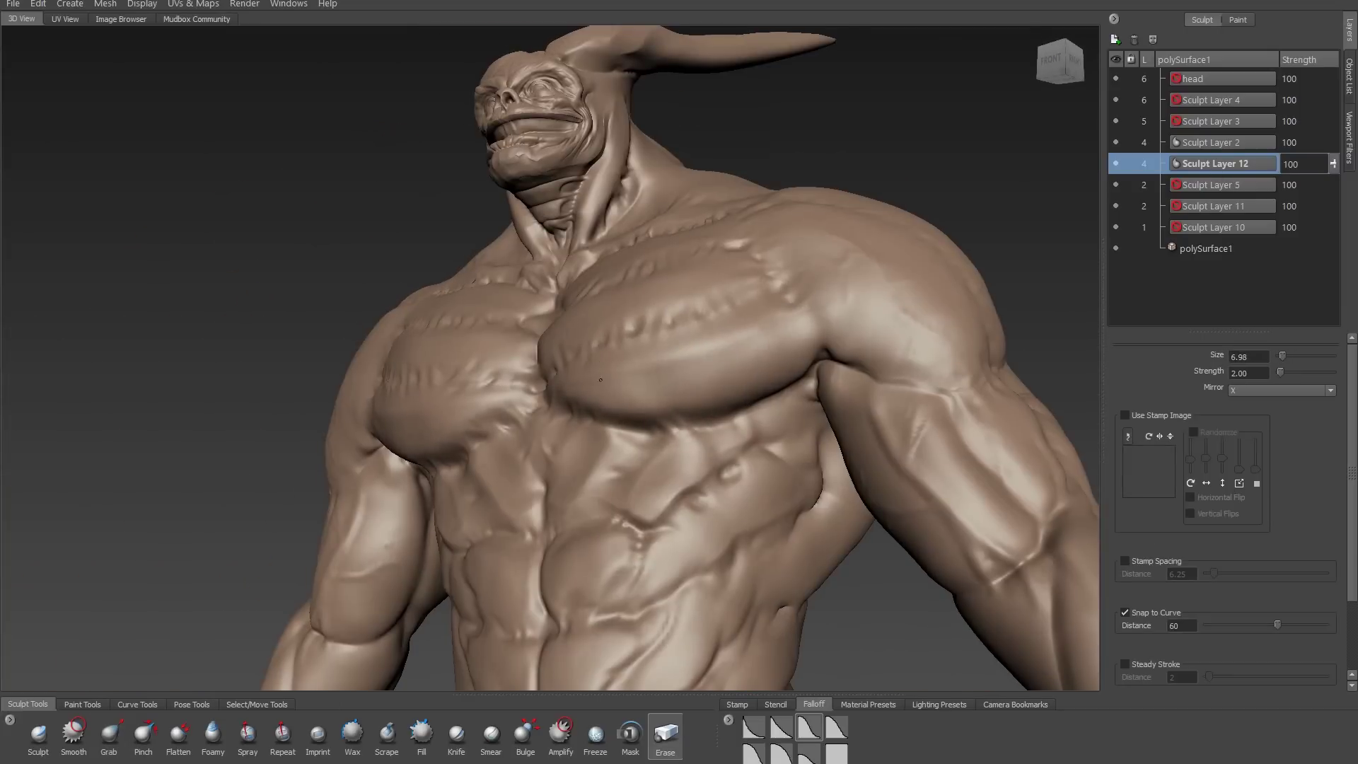
mouse_move(555, 376)
left_mouse_down("alt")
mouse_move(494, 467)
mouse_move(613, 409)
left_mouse_up("alt")
Soften the torso with Foamy and Bulge, then step down to the base level.
key("6")
right_click_drag(755, 338, 707, 269, "alt")
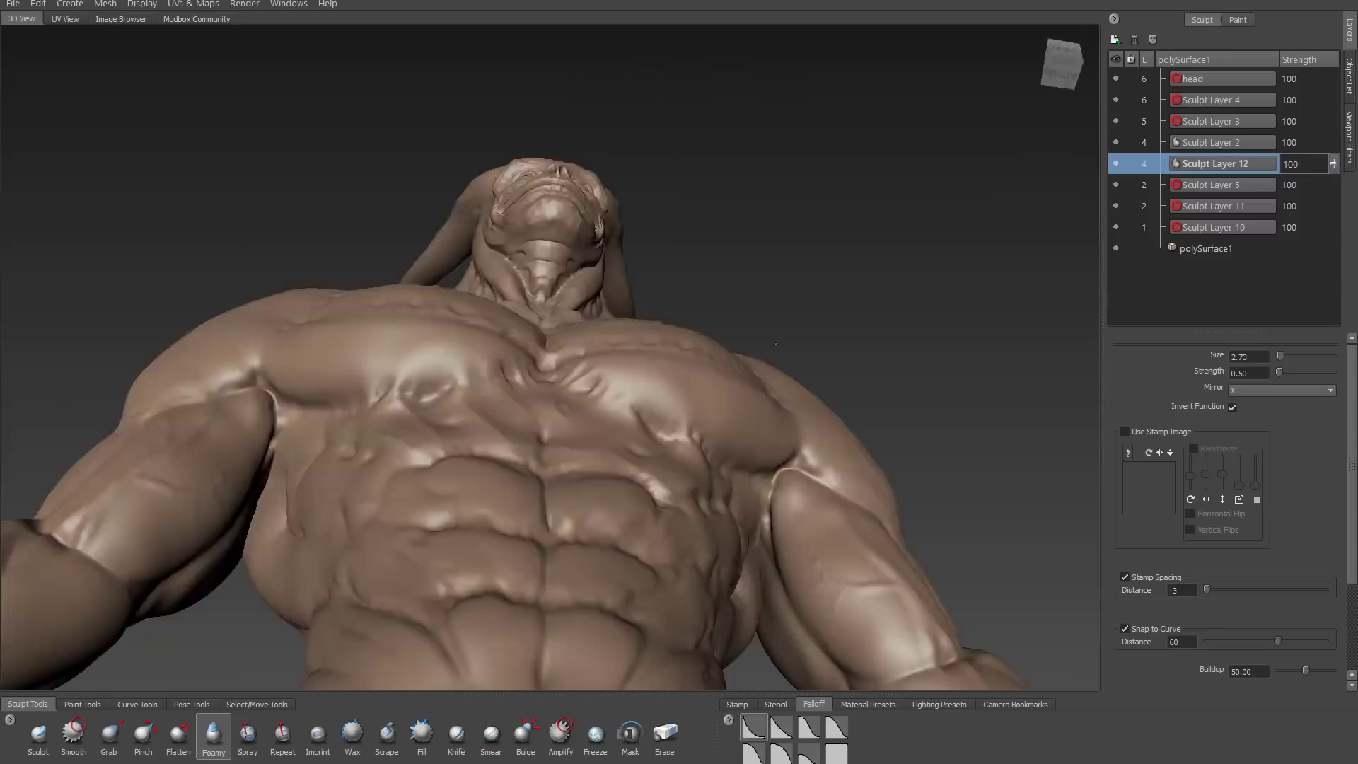
left_click_drag(636, 354, 778, 339, "alt")
left_click(526, 735)
right_click_drag(778, 318, 876, 371, "alt")
left_click_drag(876, 371, 1061, 283, "alt")
key("Page_Down")
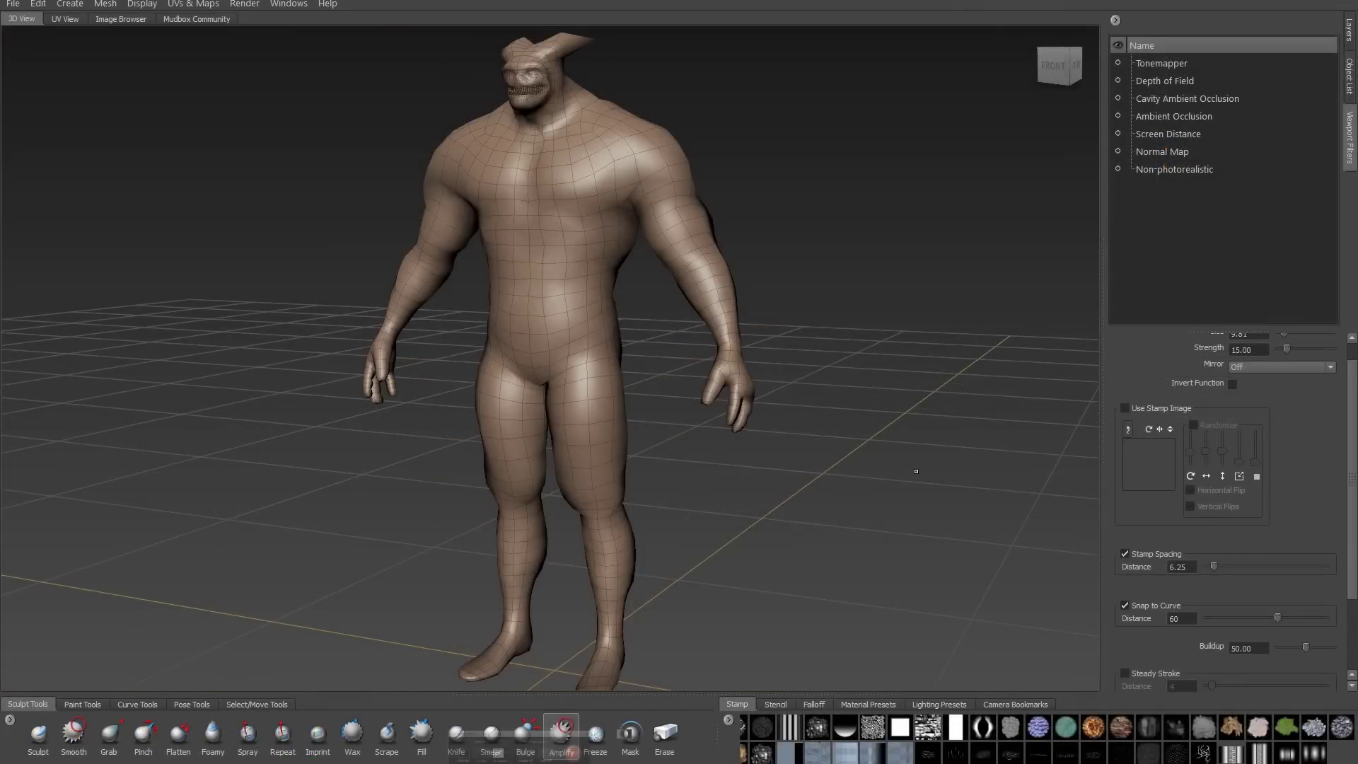
Select the whole low-res demon model and send it to Maya as a new scene.
right_click(562, 256)
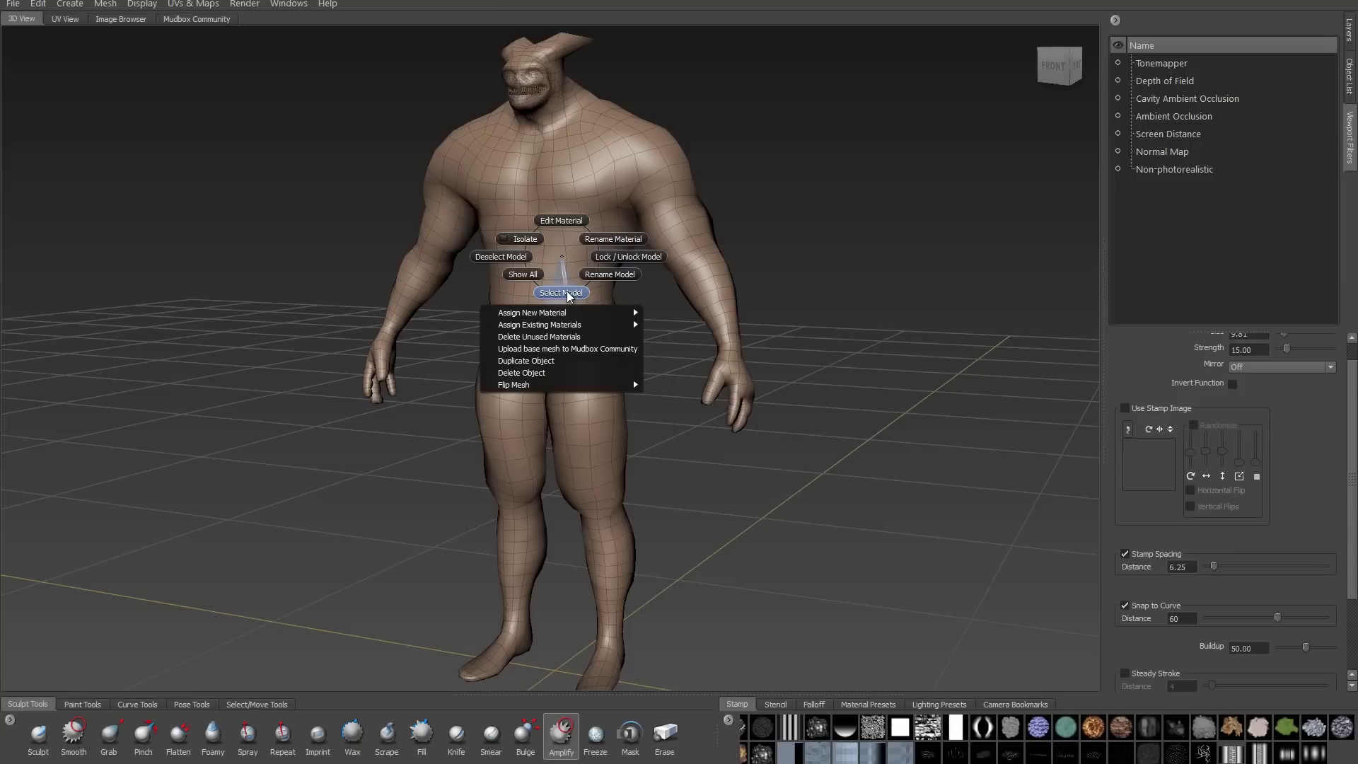
right_click_drag(562, 256, 561, 290)
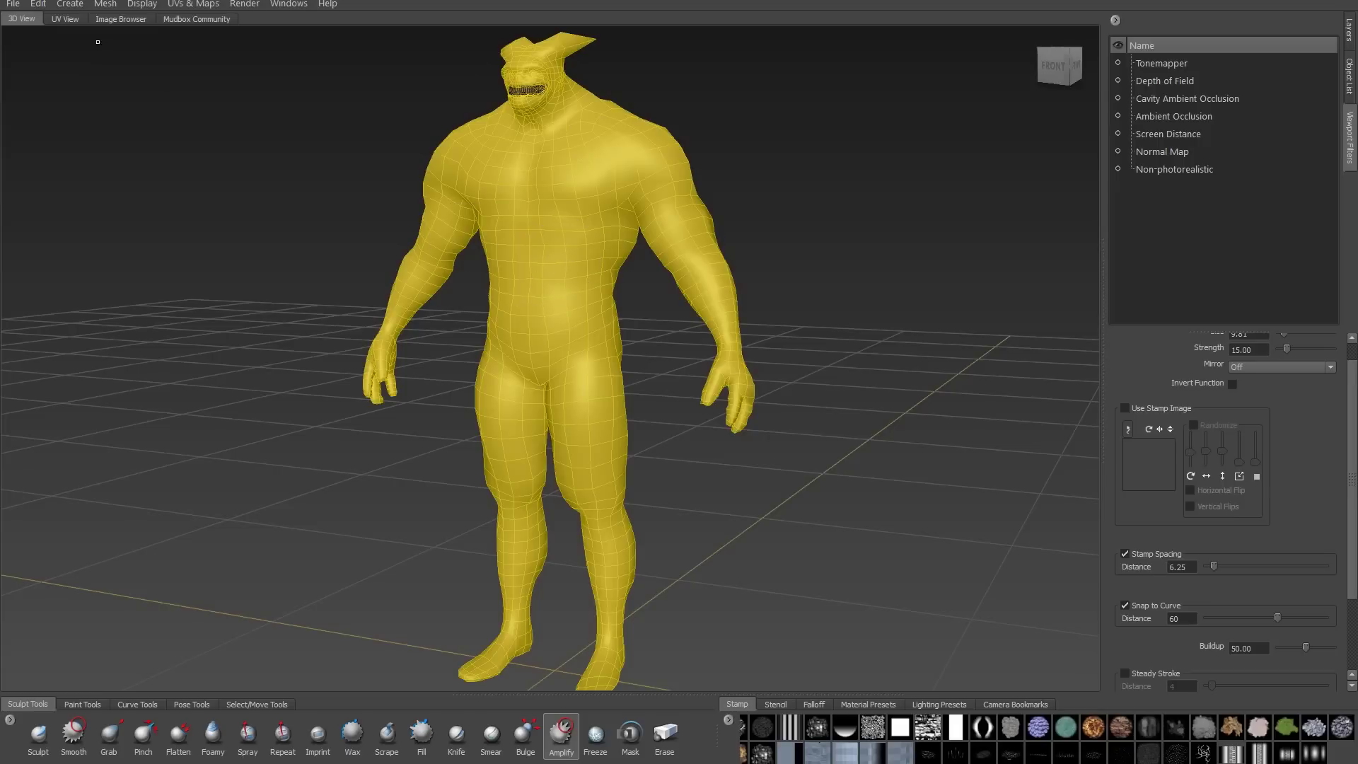
left_click(10, 6)
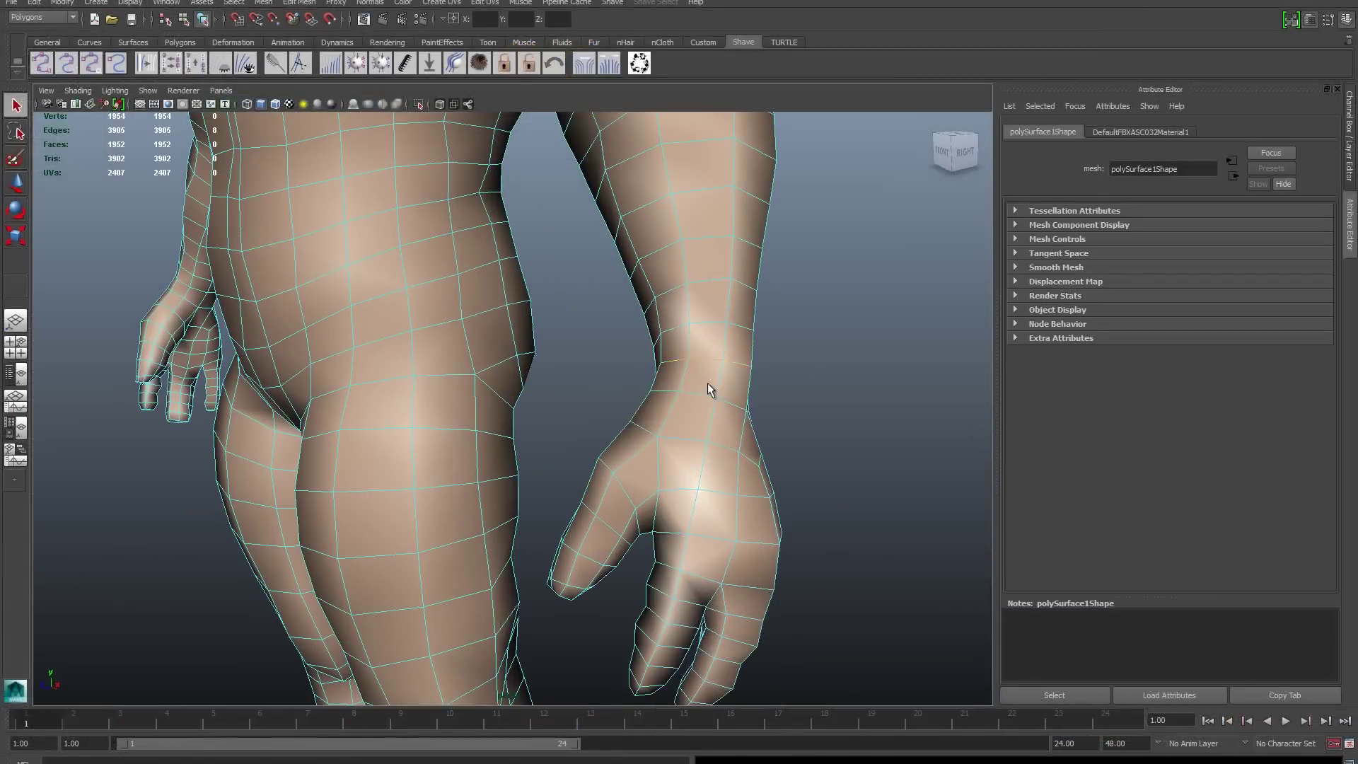
right_click_drag(709, 385, 710, 362)
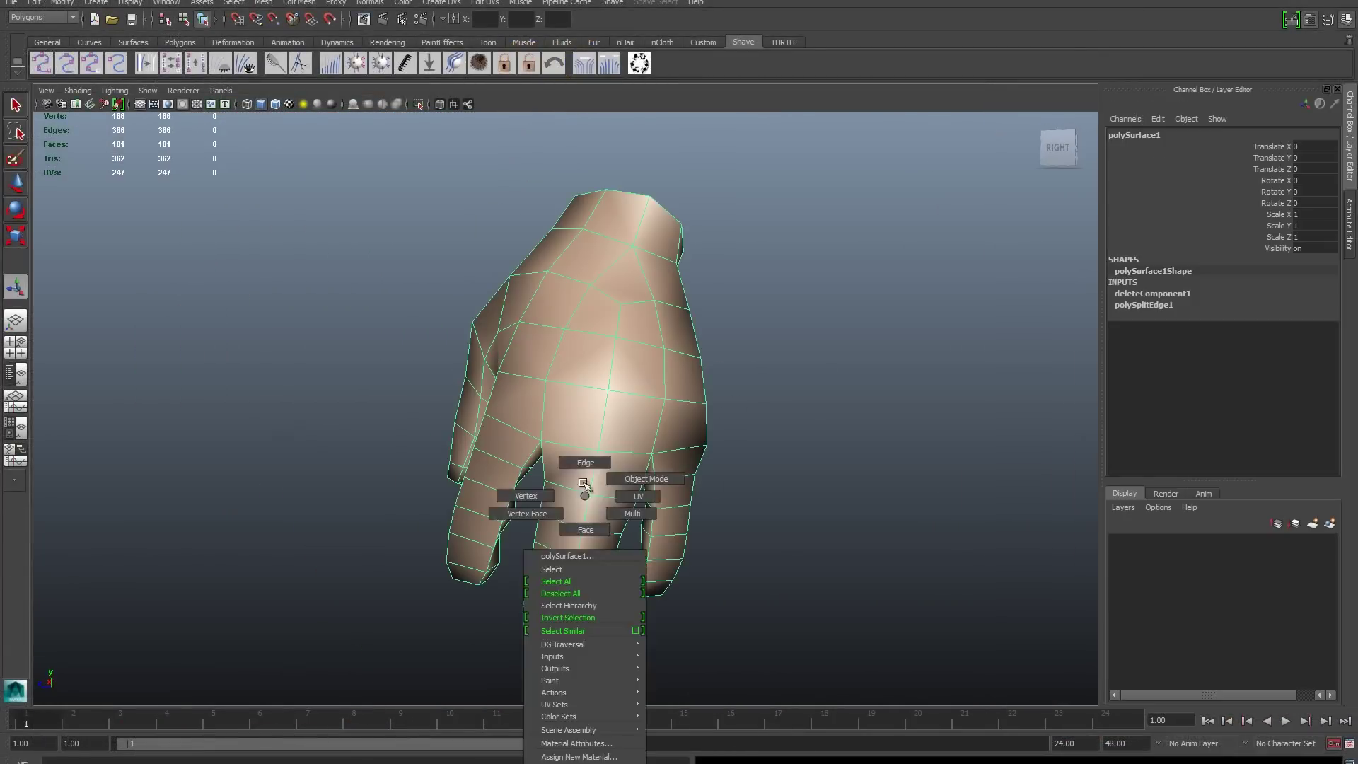
Delete hand edges and extrude the finger faces into long claw fingers.
right_click_drag(631, 379, 610, 390, "shift")
left_click_drag(609, 391, 905, 622, "alt")
scroll(905, 623, "up", 5)
left_click(580, 418)
key("ctrl+e")
mouse_move(666, 591)
left_mouse_down("alt")
mouse_move(682, 607)
mouse_move(576, 282)
left_mouse_up("alt")
left_click(579, 334)
mouse_move(582, 342)
left_mouse_down("alt")
mouse_move(488, 437)
mouse_move(425, 382)
left_mouse_up("alt")
Collapse the fingertip edges into pointed claws and check them in wireframe.
right_click_drag(396, 367, 395, 355, "shift")
right_click_drag(712, 424, 711, 410, "shift")
mouse_move(712, 411)
left_mouse_down("alt")
mouse_move(720, 379)
mouse_move(566, 386)
left_mouse_up("alt")
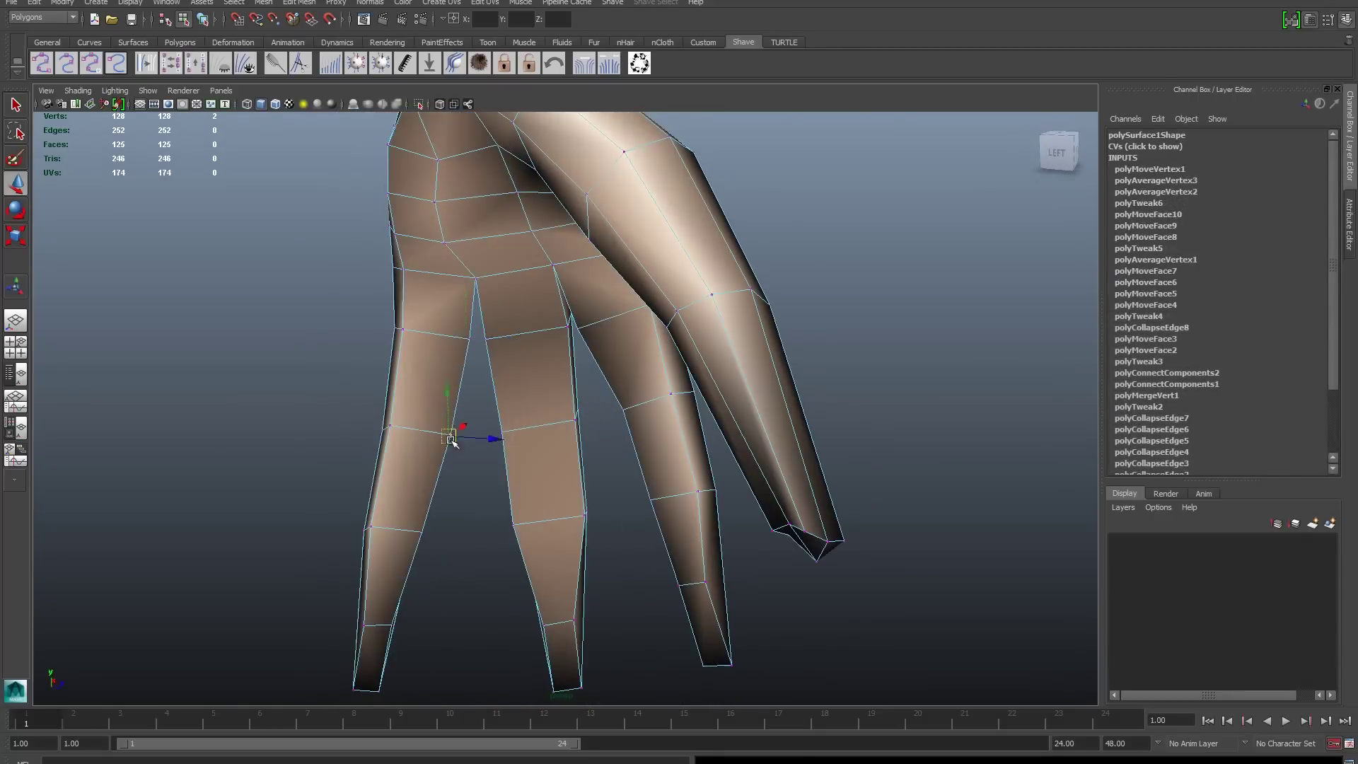
scroll(451, 438, "down", 5)
key("4")
mouse_move(424, 387)
left_mouse_down("alt")
mouse_move(557, 363)
mouse_move(637, 424)
mouse_move(609, 373)
mouse_move(616, 460)
mouse_move(543, 437)
mouse_move(546, 394)
mouse_move(615, 460)
mouse_move(540, 388)
mouse_move(701, 399)
left_mouse_up("alt")
scroll(704, 437, "up", 3)
key("5")
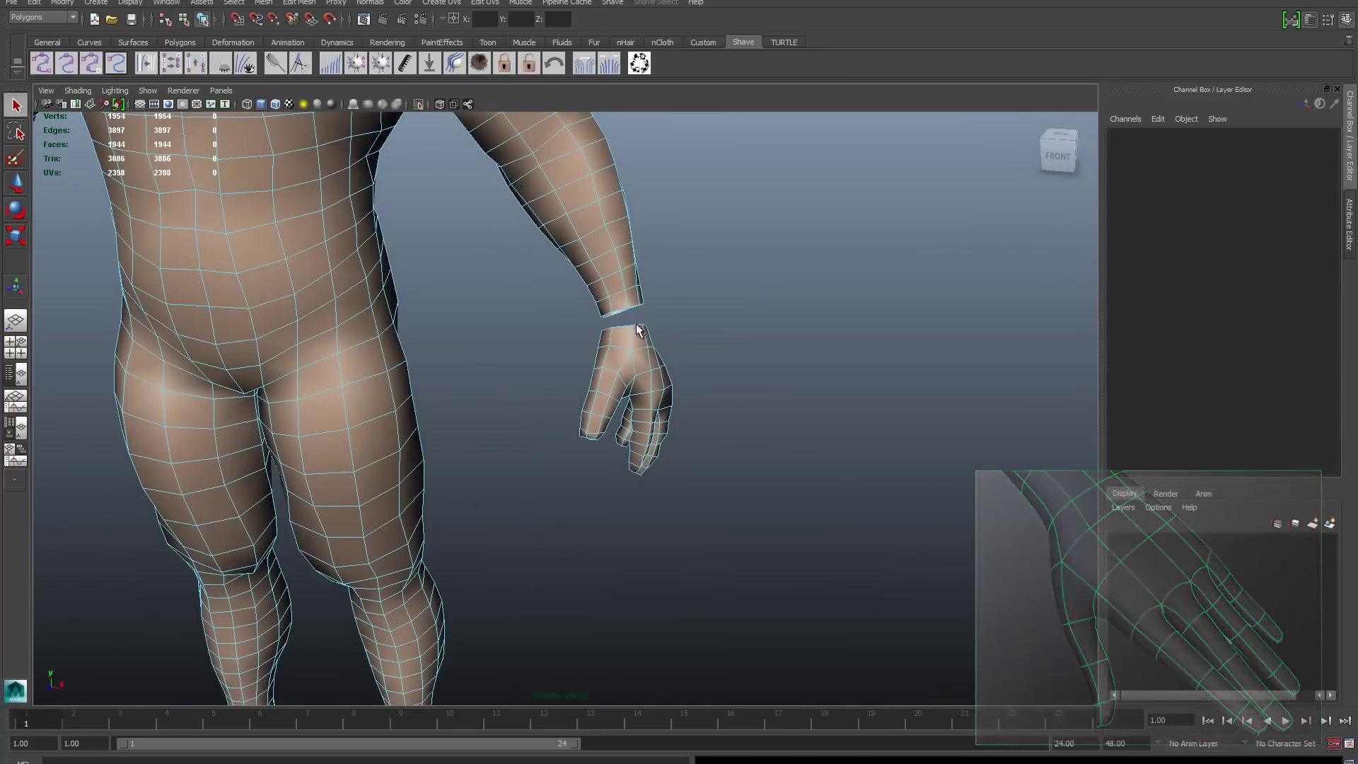
Duplicate the claw hand for the other arm and select the combined body mesh.
left_click(35, 3)
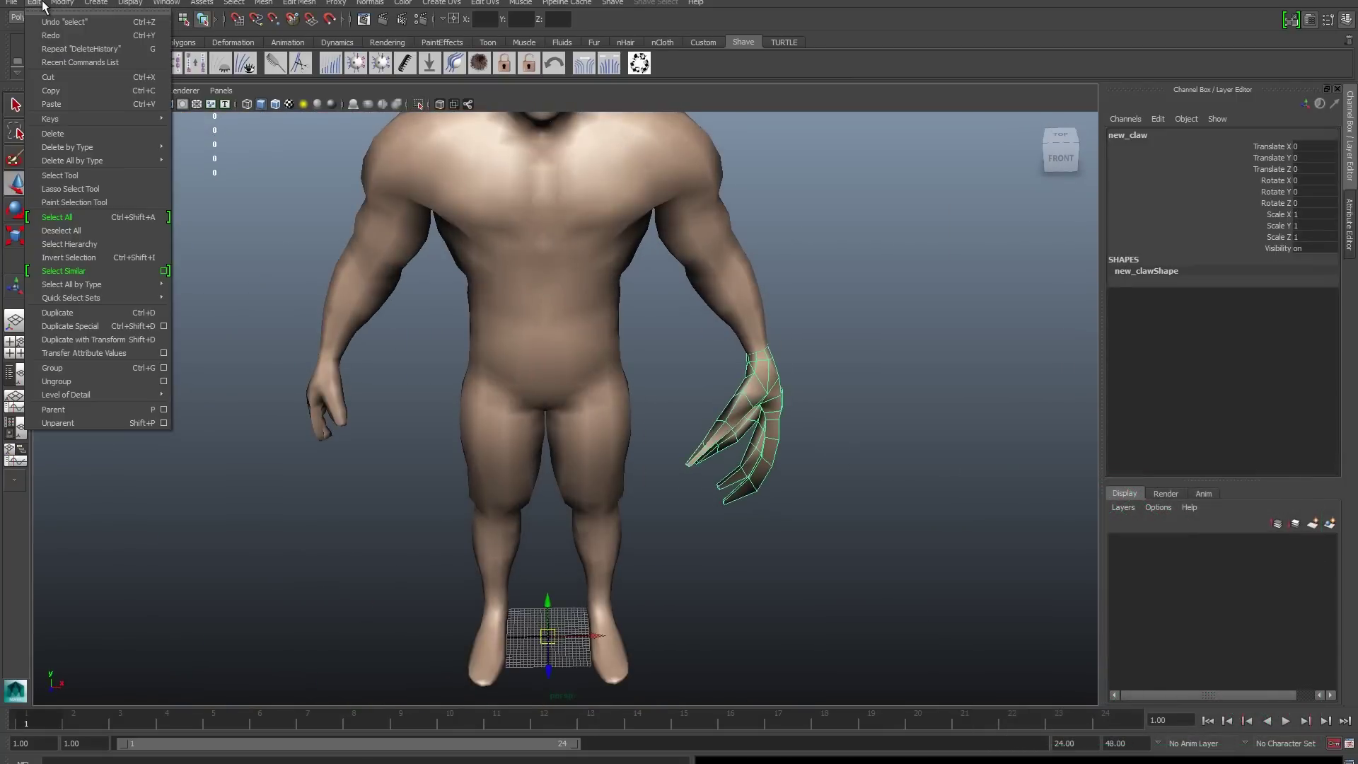
left_click(109, 317)
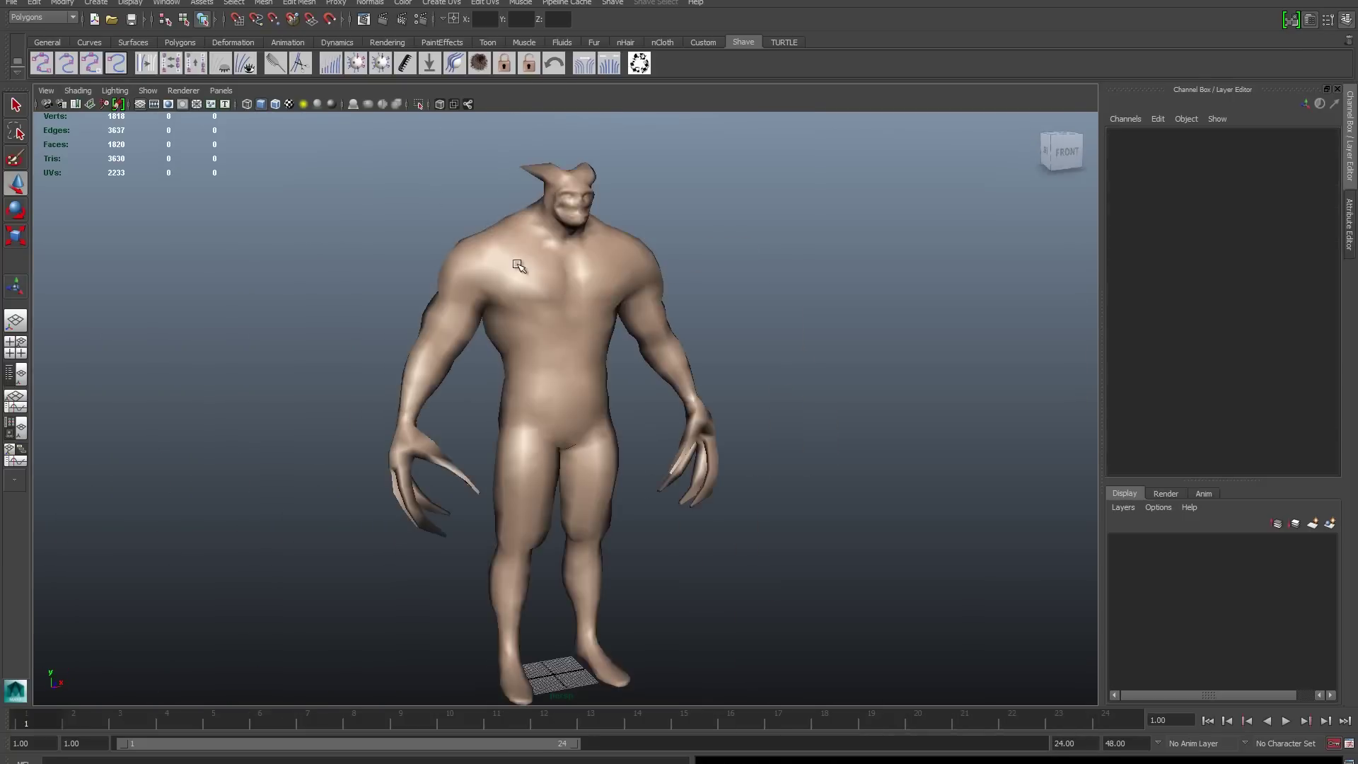
left_click(518, 265)
double_click(1132, 134)
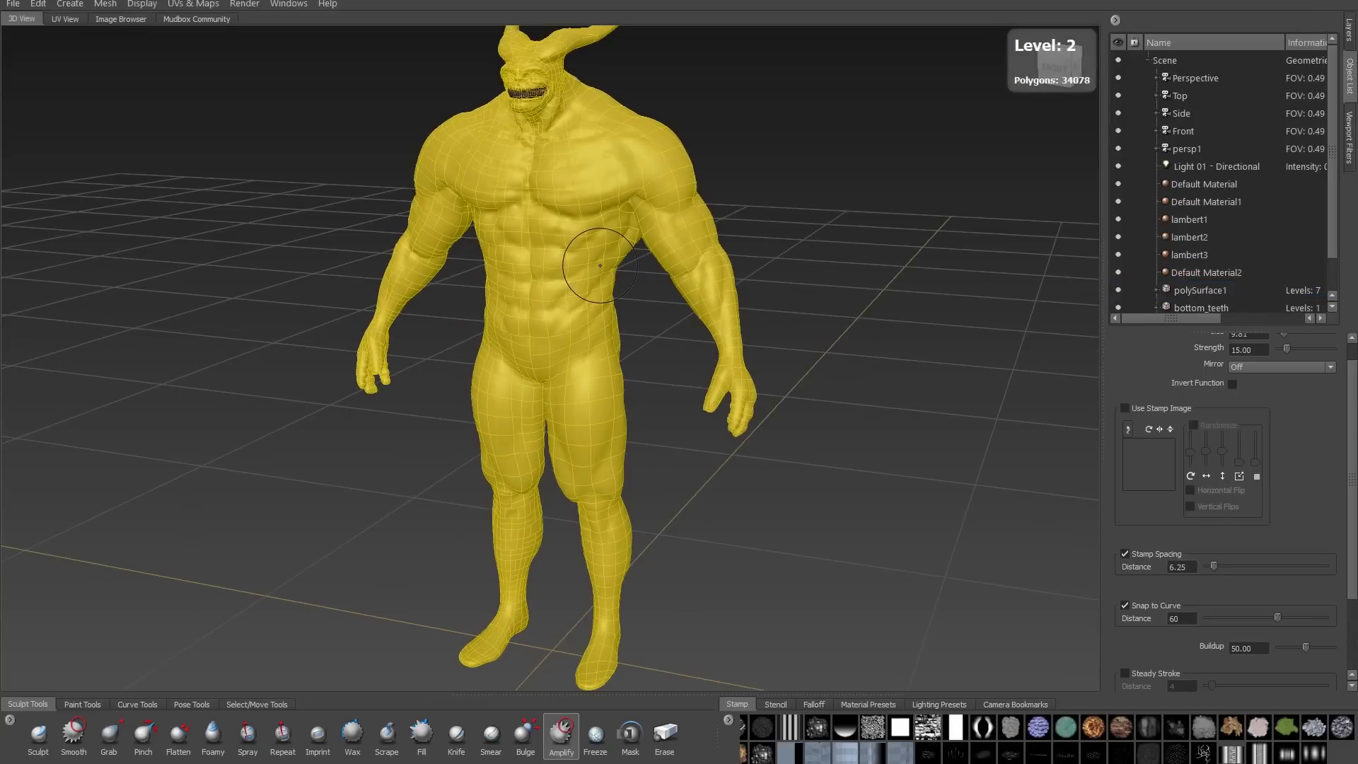
Hide and reshow the sculpted body mesh in the Object List.
right_click(600, 265)
left_click(1224, 290)
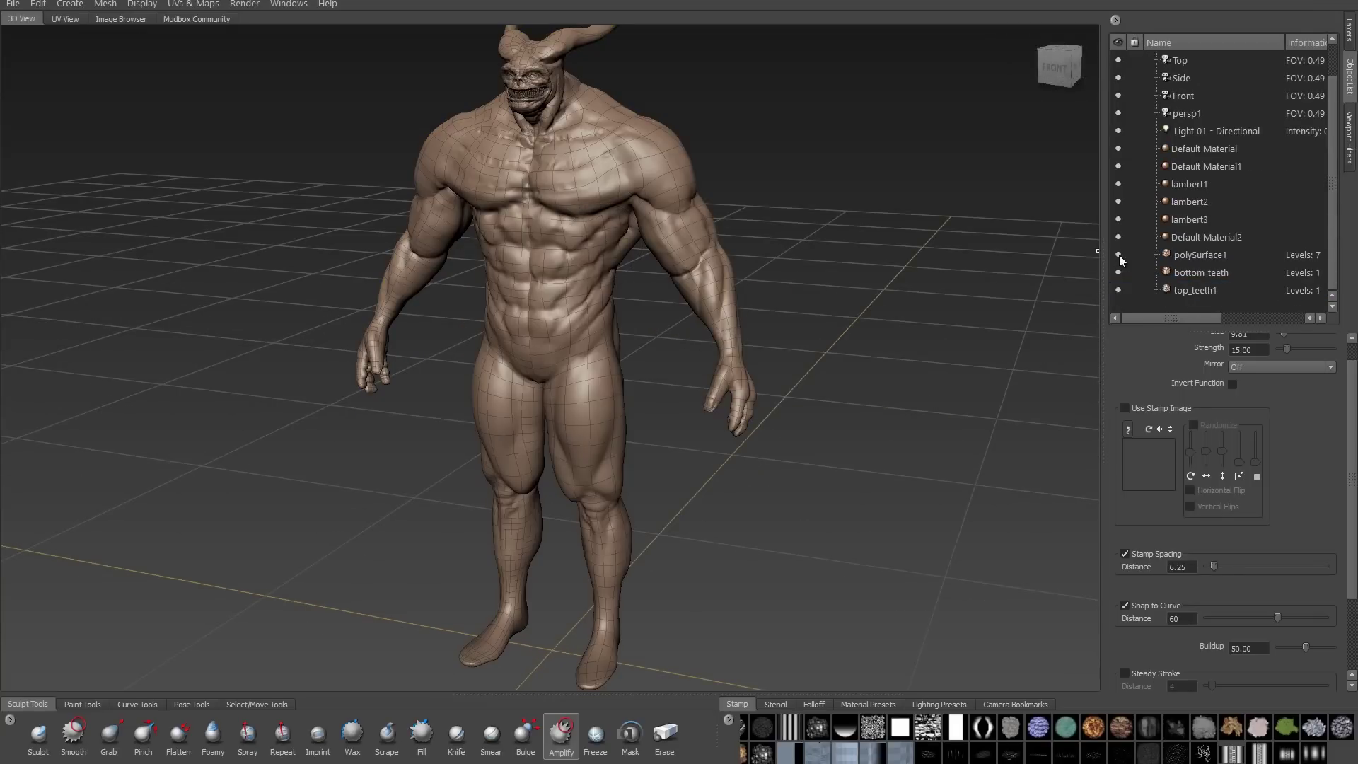
left_click(1118, 254)
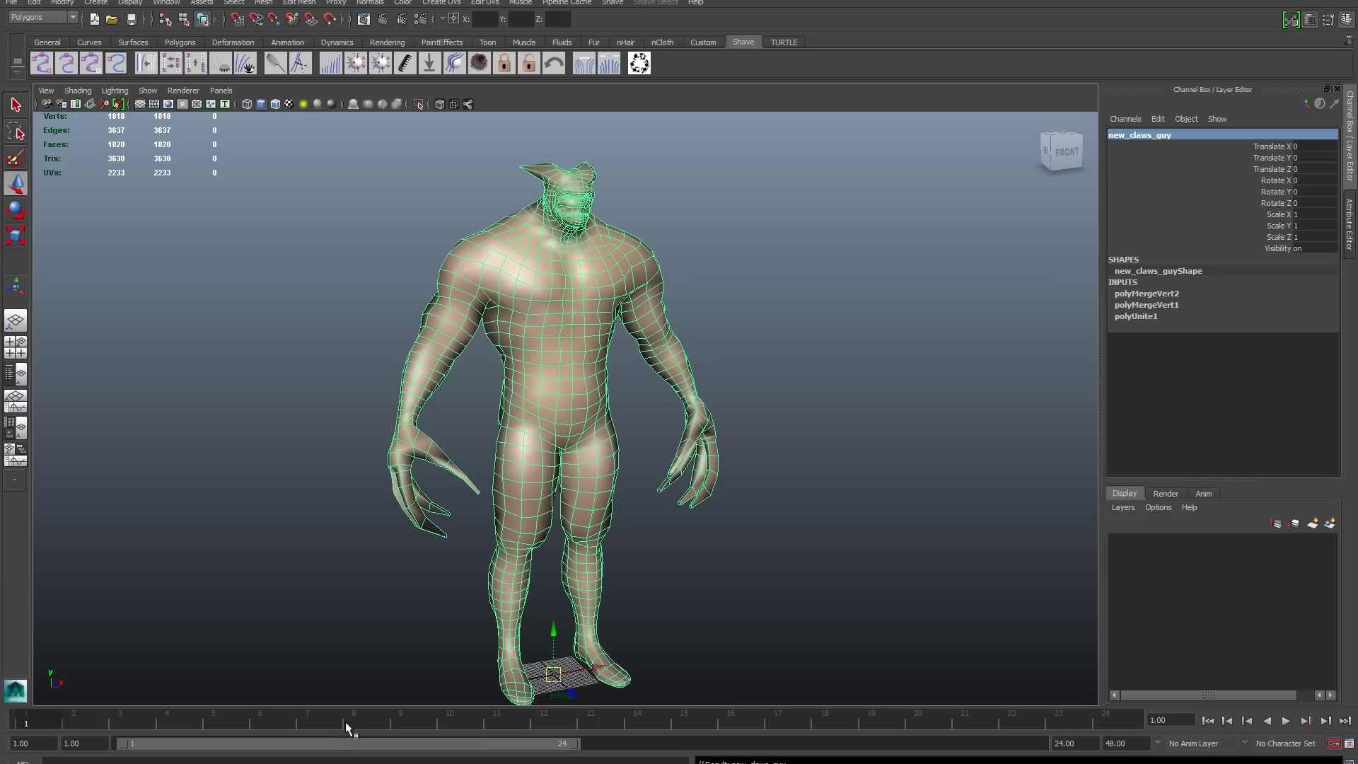
left_click(12, 2)
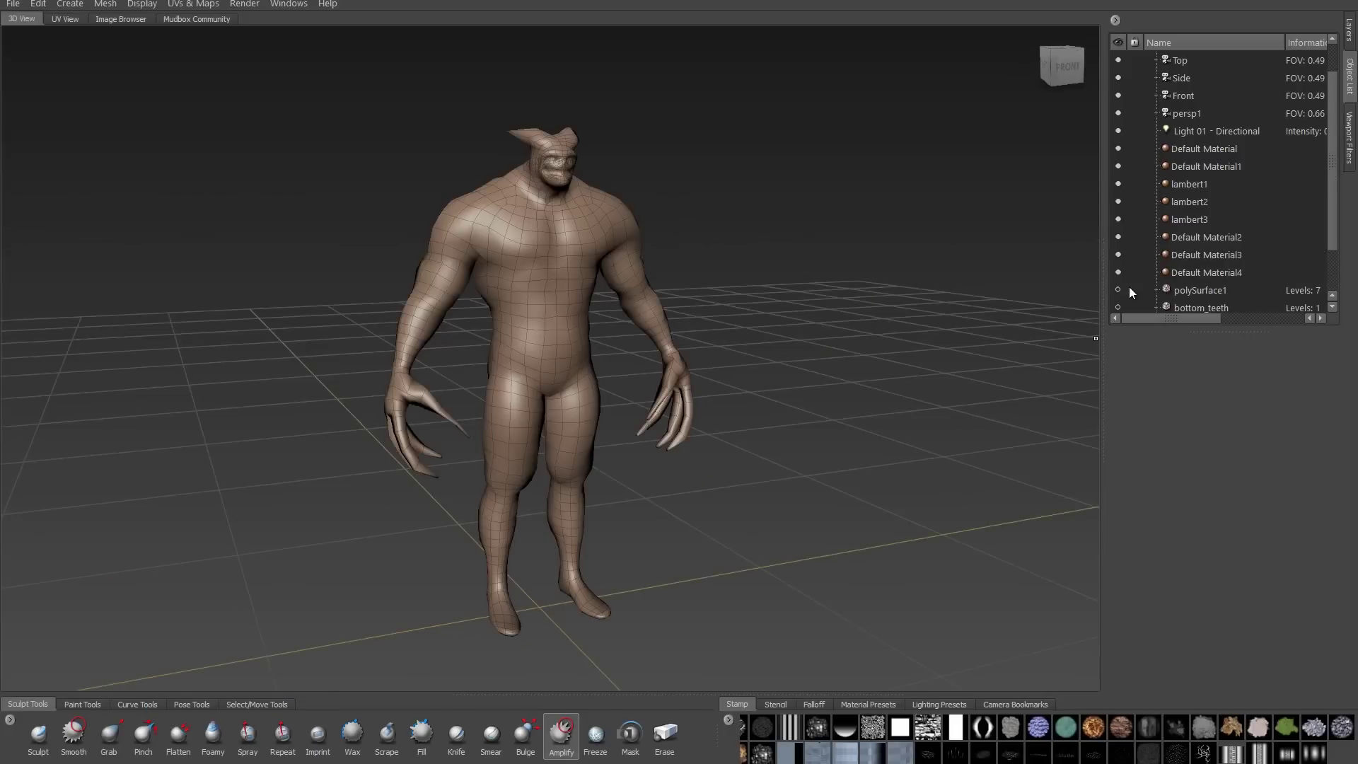
left_click(1118, 290)
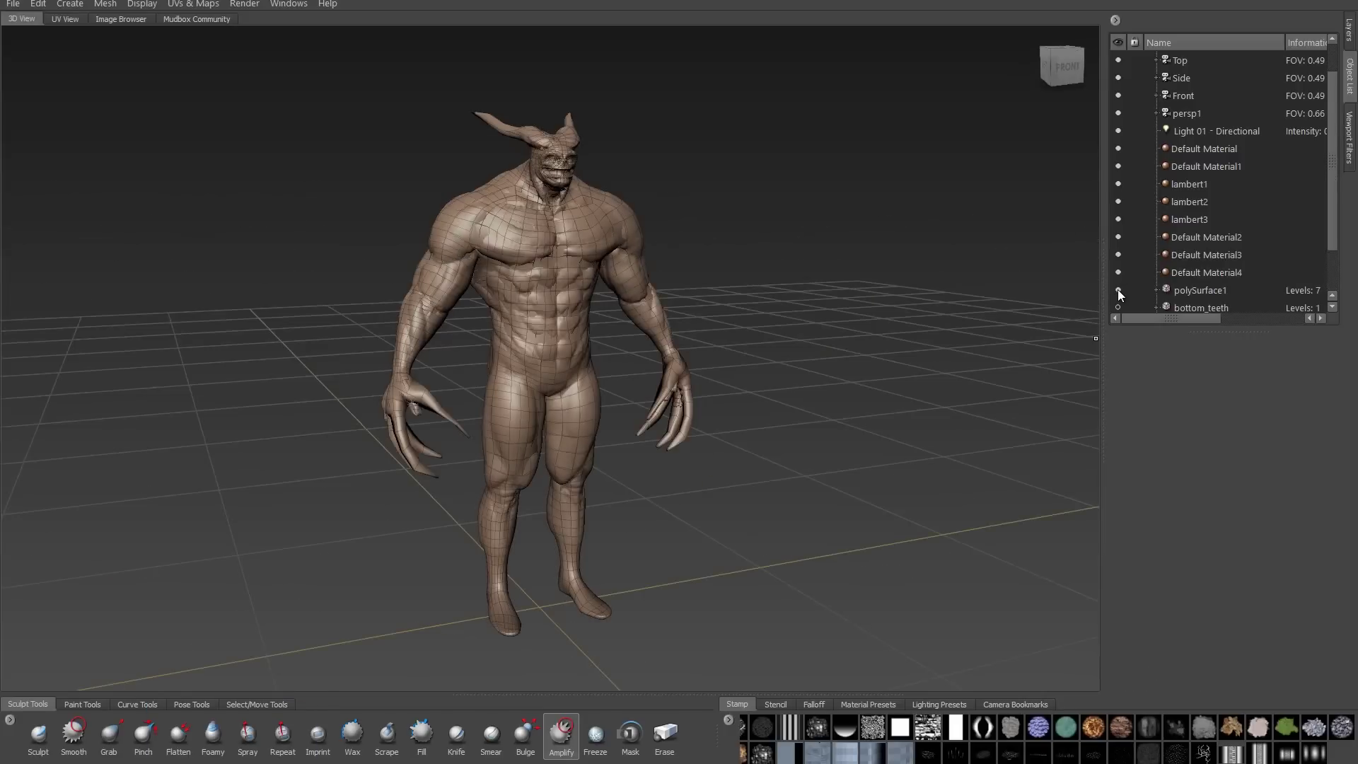
Rename polySurface1 to highres.
right_click(1195, 290)
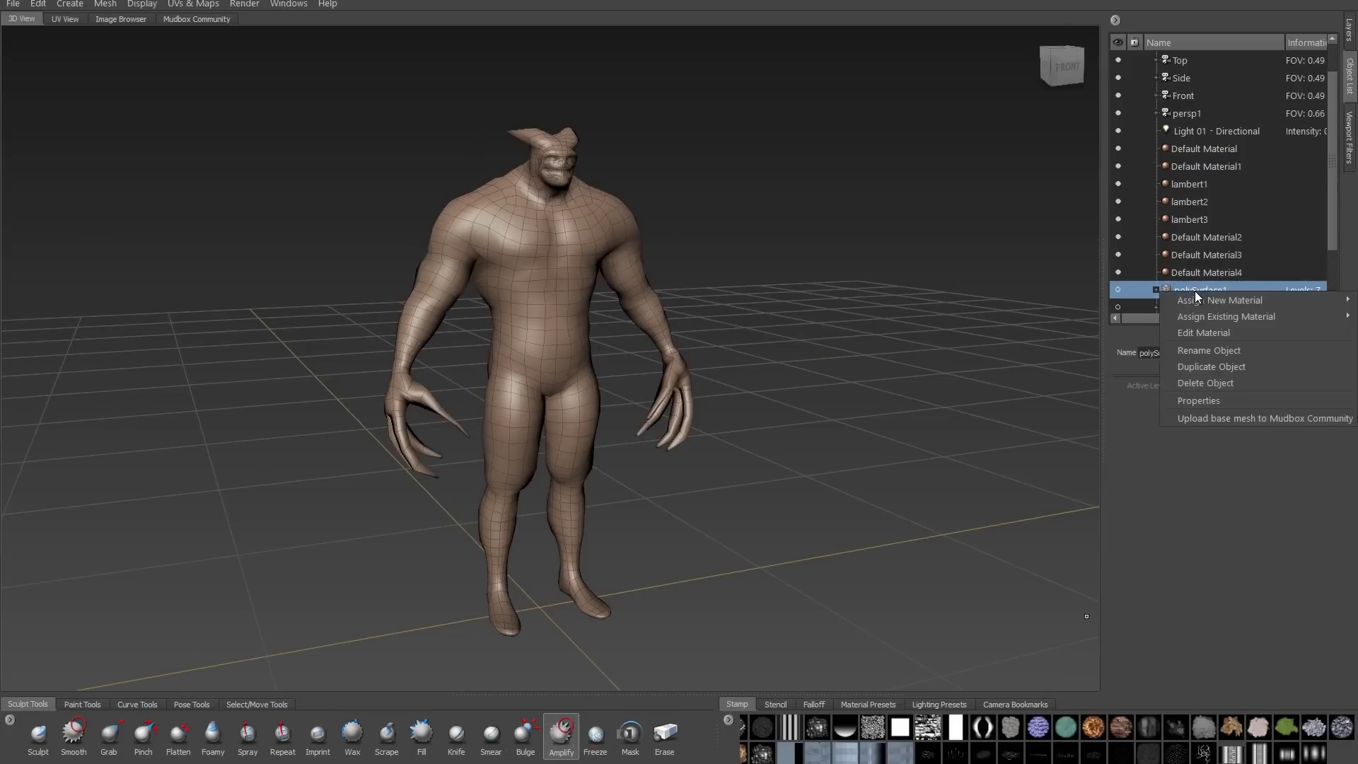
left_click(1197, 348)
type("highres")
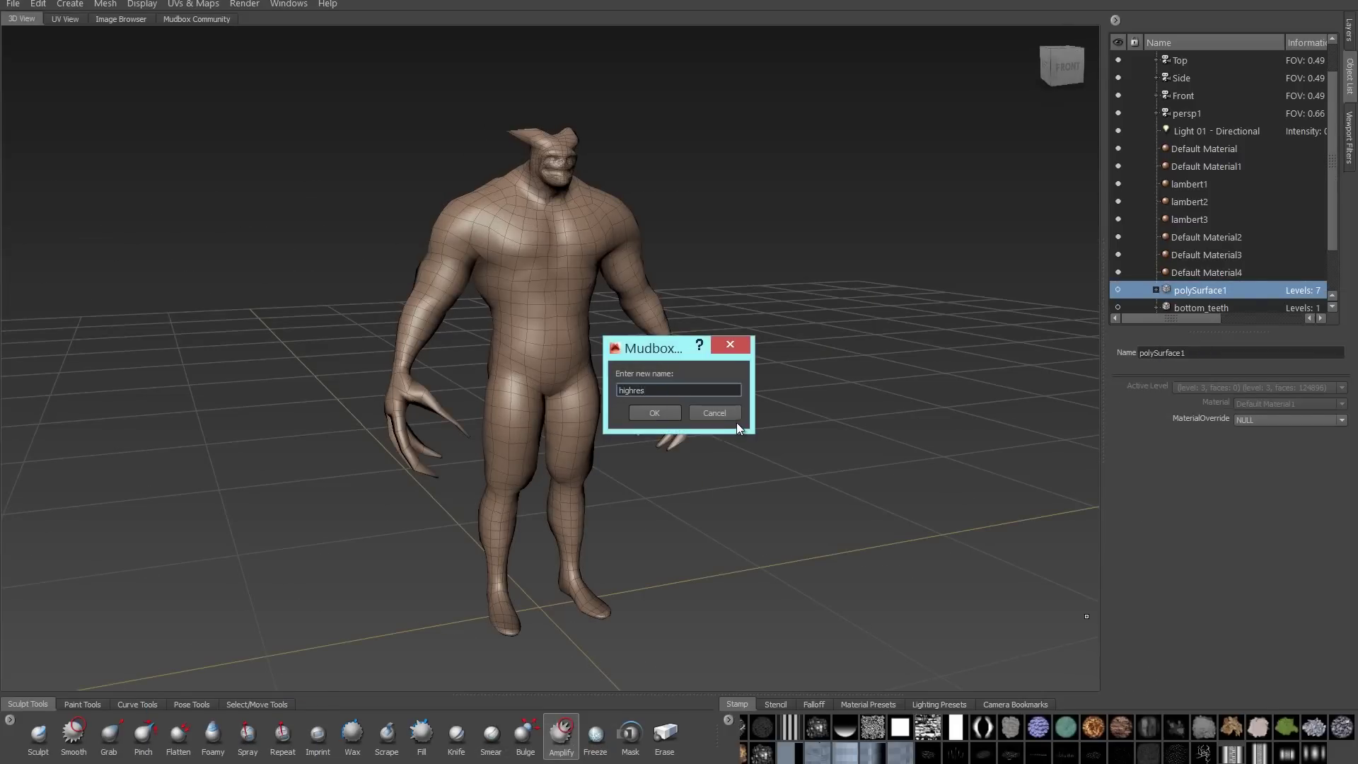
left_click(655, 413)
Rename new_claws_guy to lowres_new_claws_guy and view the model front-on.
scroll(1206, 279, "down", 1)
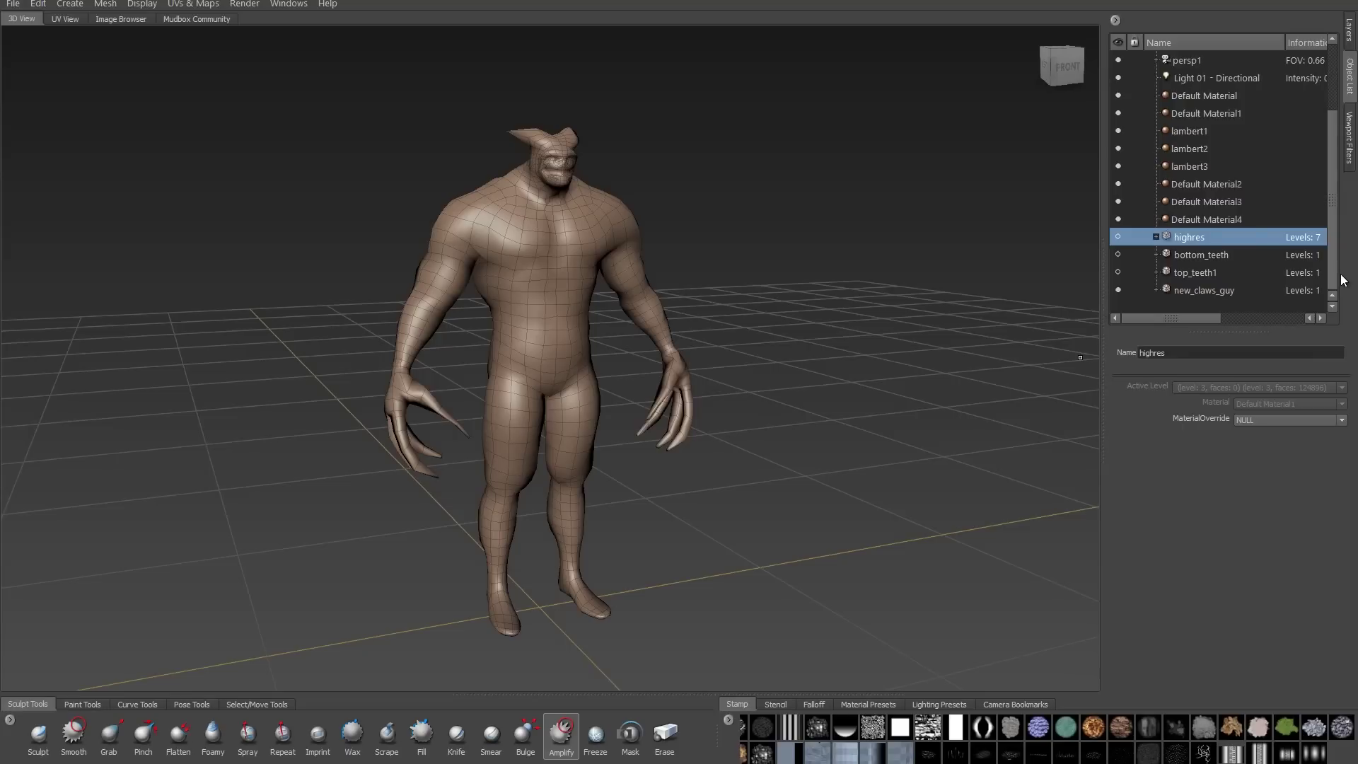
left_click(1196, 291)
right_click(1194, 287)
left_click(1203, 346)
key("Home")
type("lowres_")
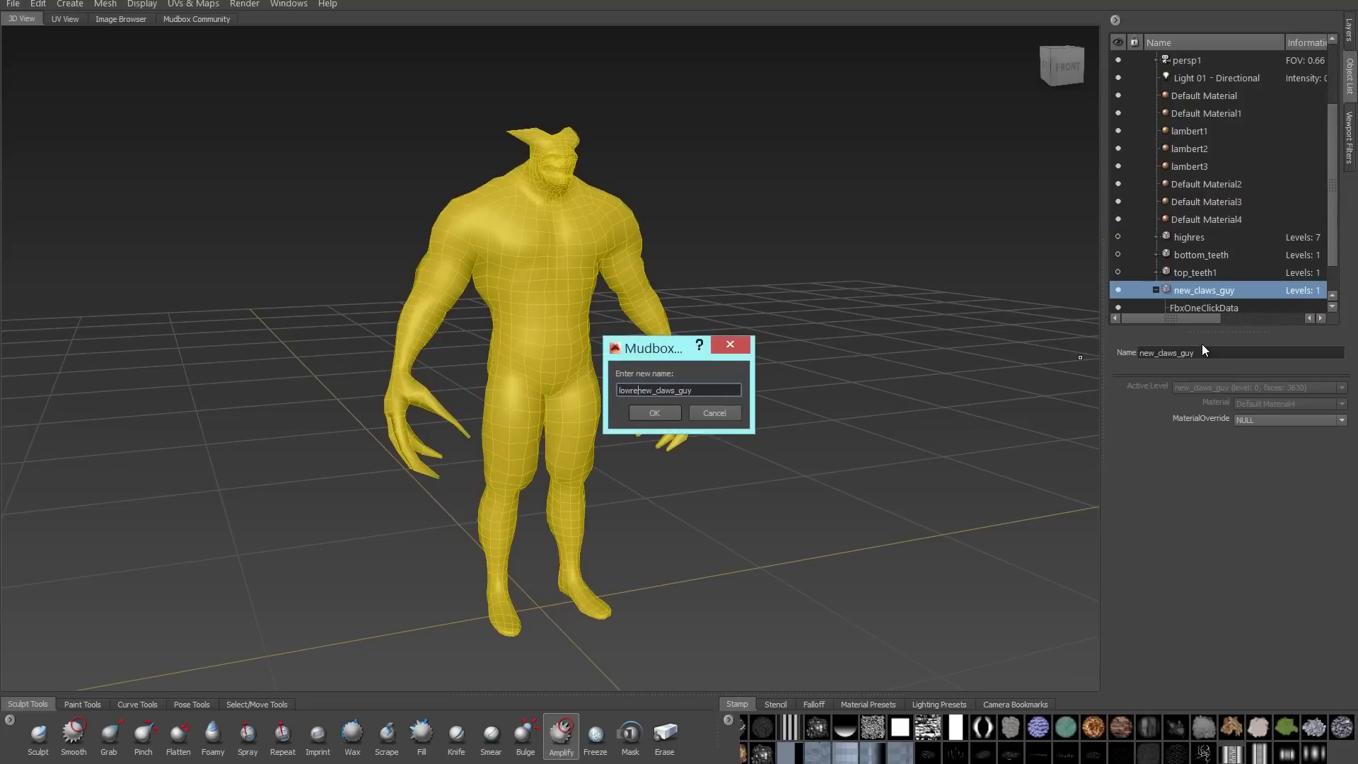
key("Return")
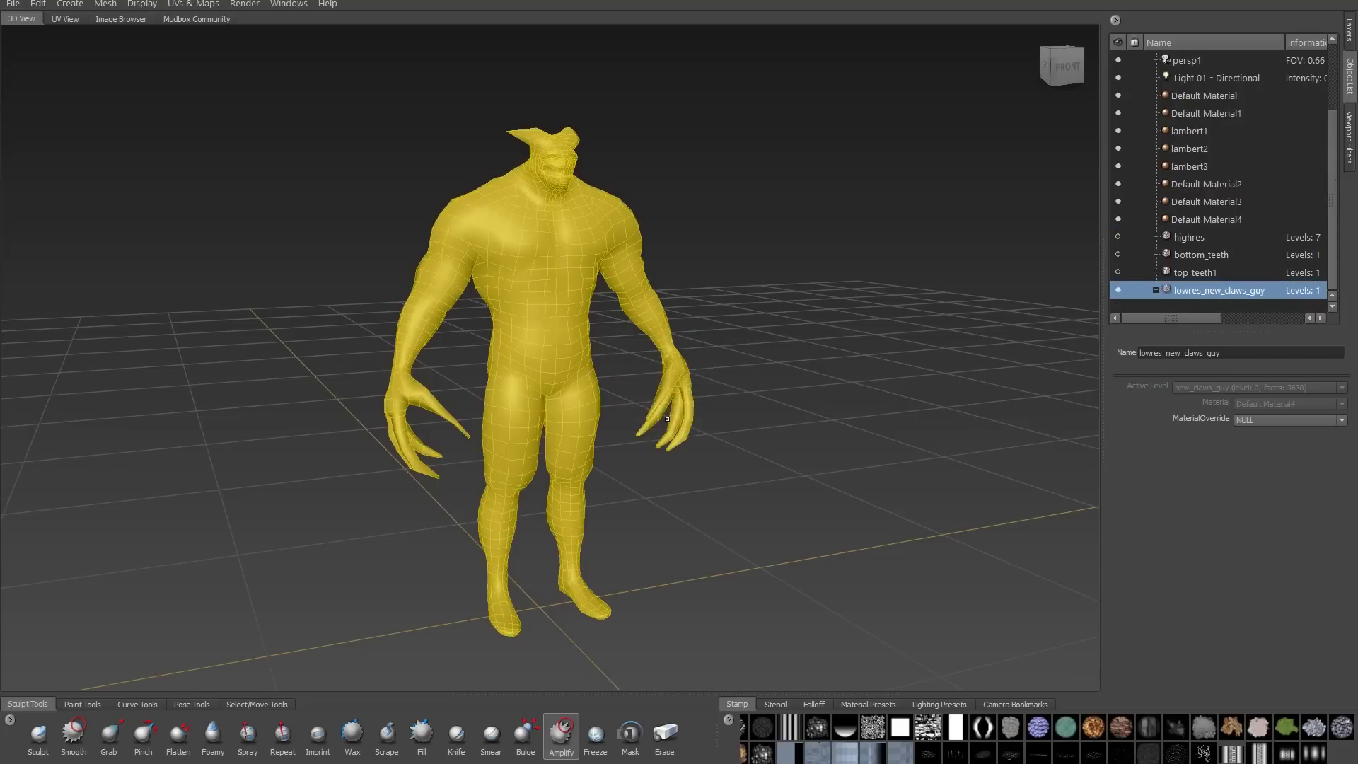
left_click_drag(549, 273, 548, 297, "alt")
right_click_drag(548, 297, 471, 304)
left_click_drag(470, 305, 598, 300, "alt")
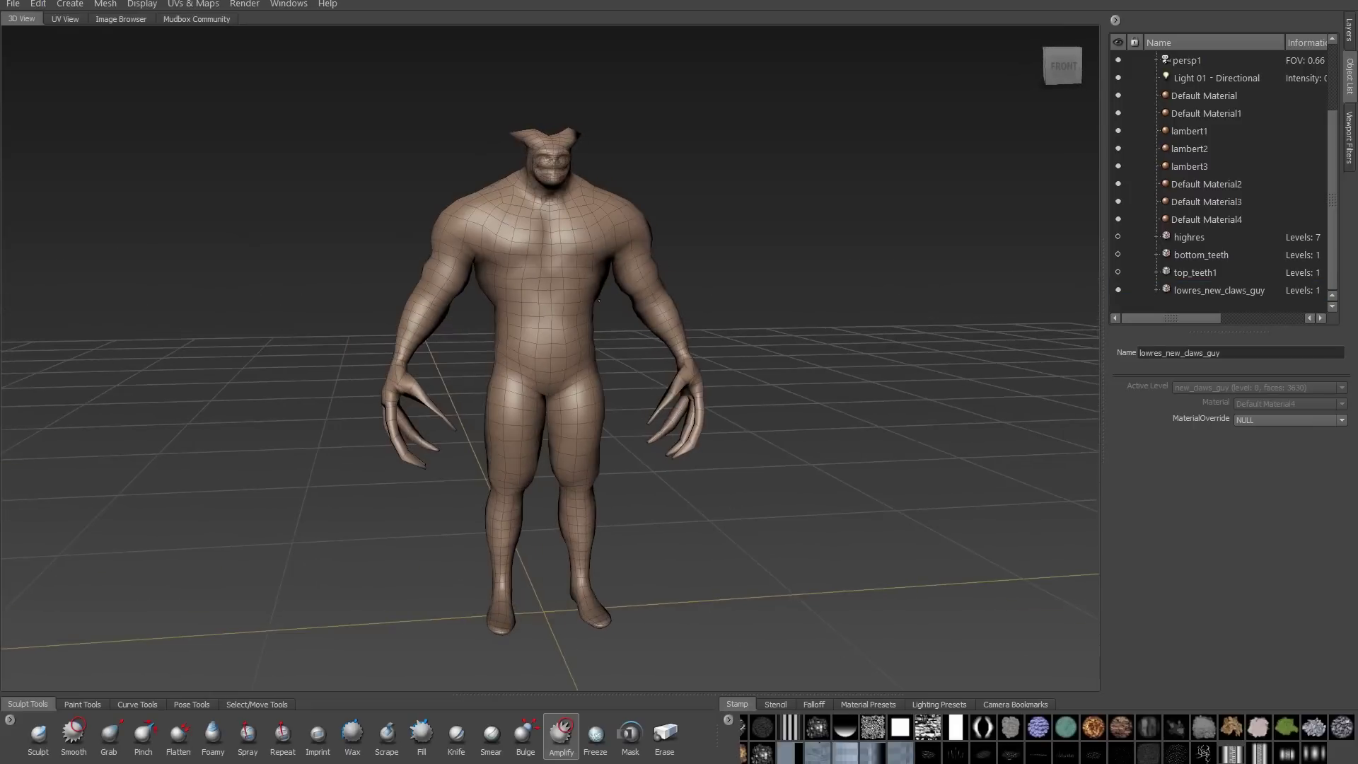
Transfer Details: target lowres_new_claws_guy, source highres Level 6, joint weights and base-as-layer off.
left_click(105, 4)
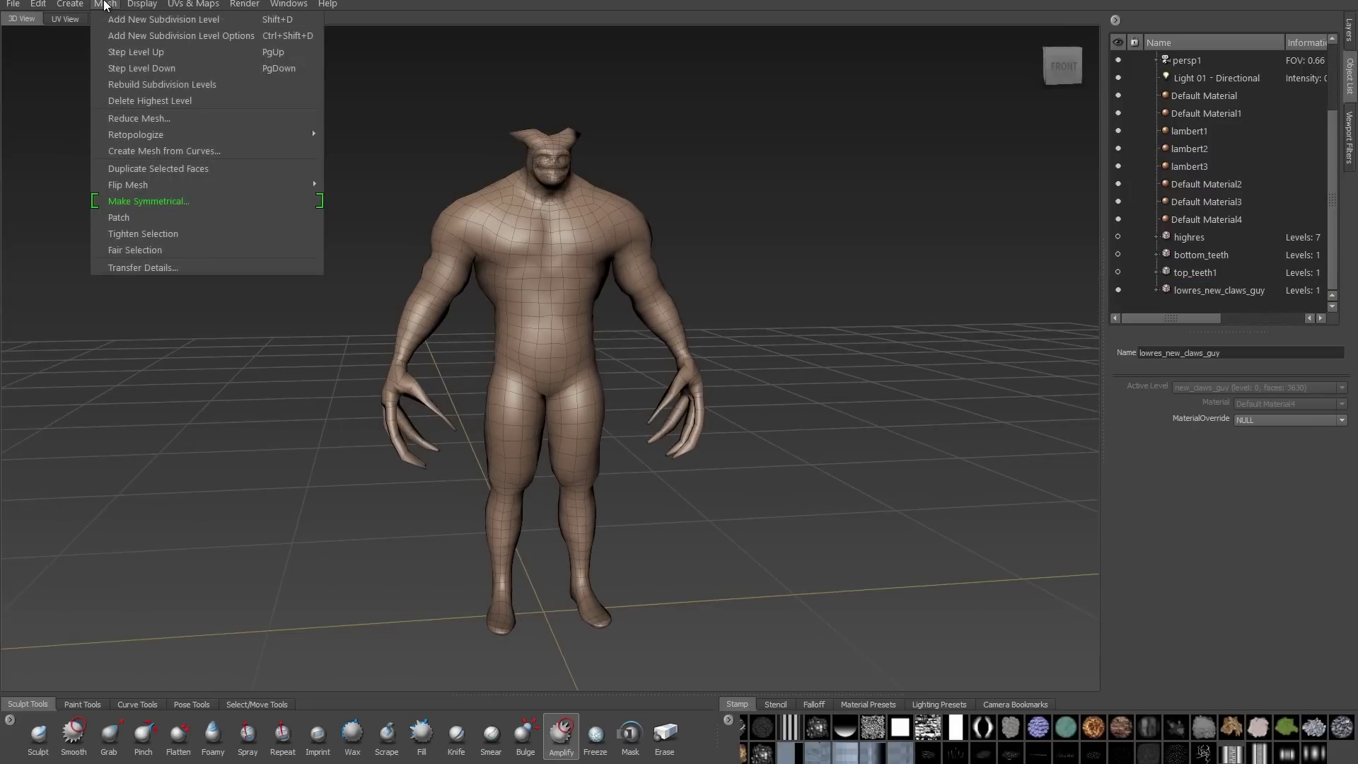
left_click(202, 267)
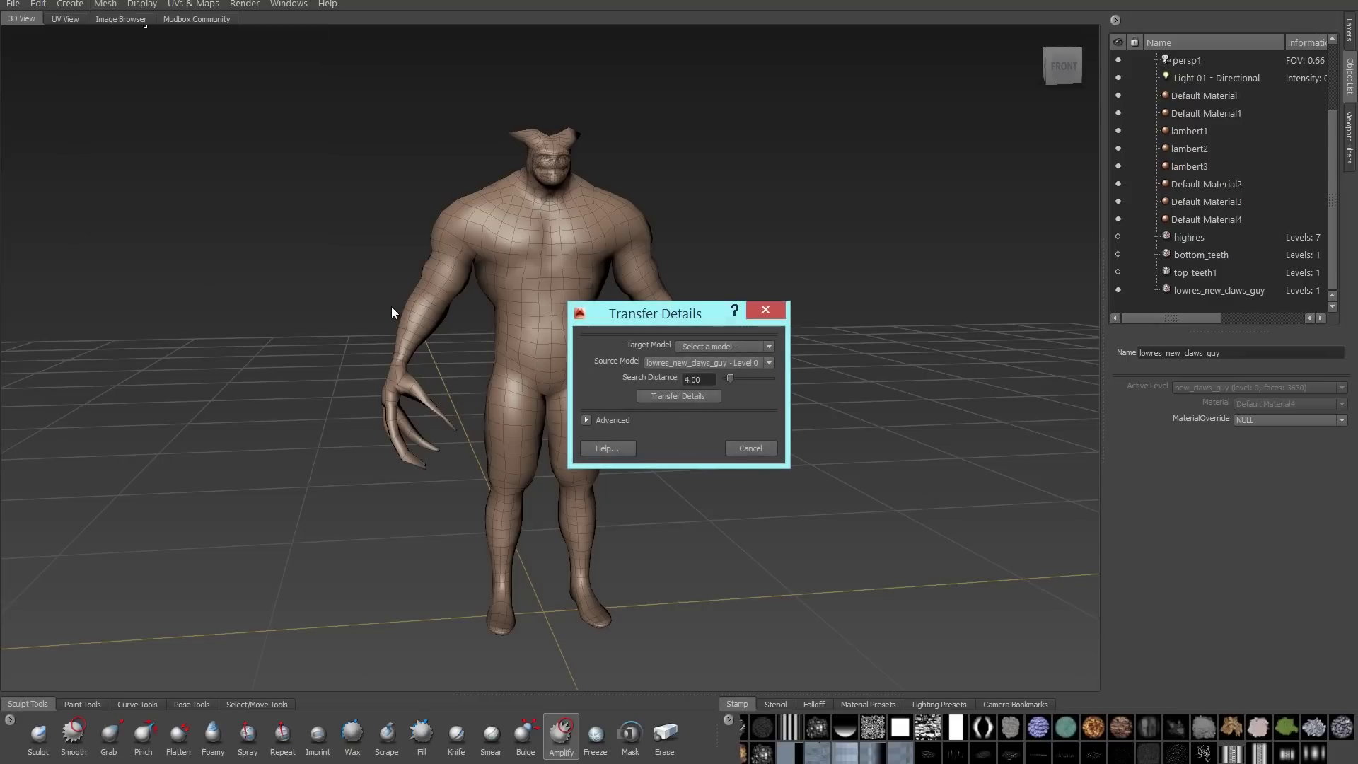
left_click(715, 345)
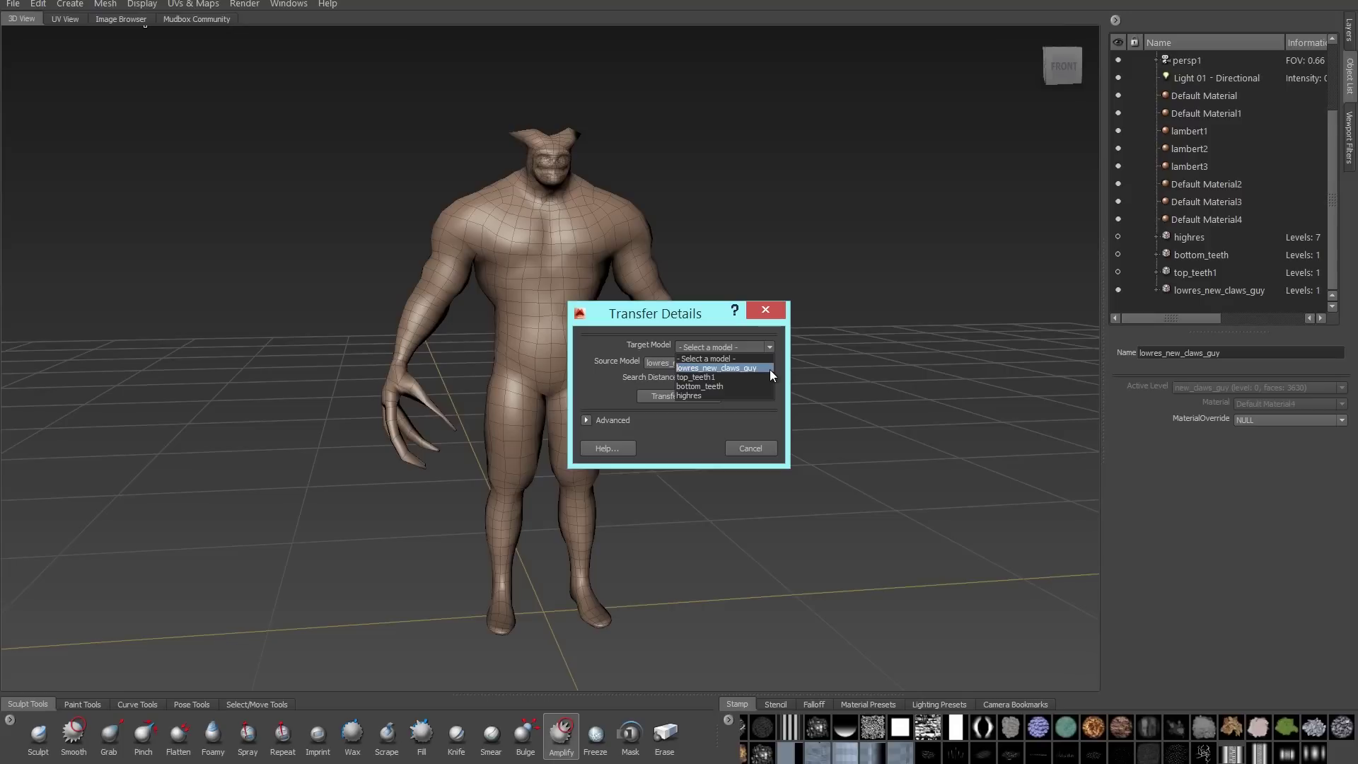
left_click(770, 368)
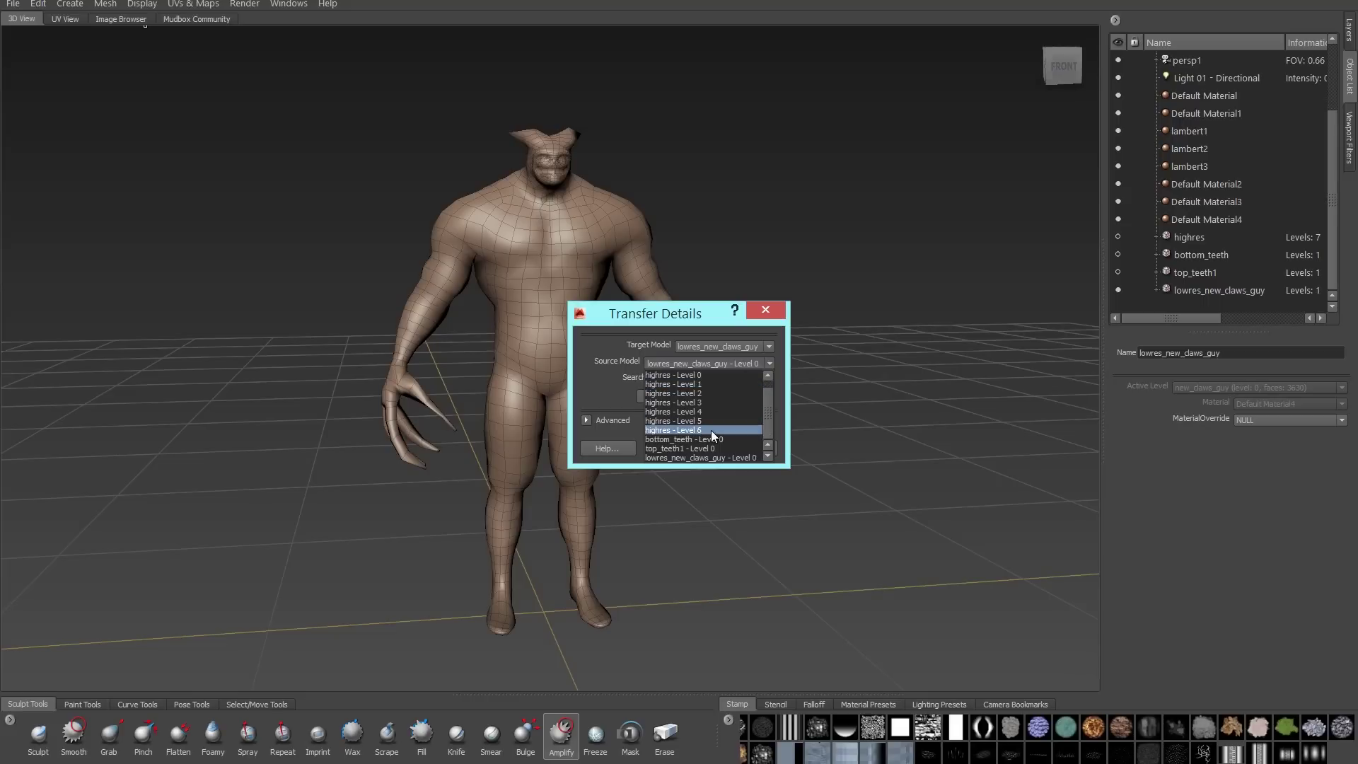
left_click(717, 430)
left_click(586, 420)
left_click(686, 499)
left_click(691, 533)
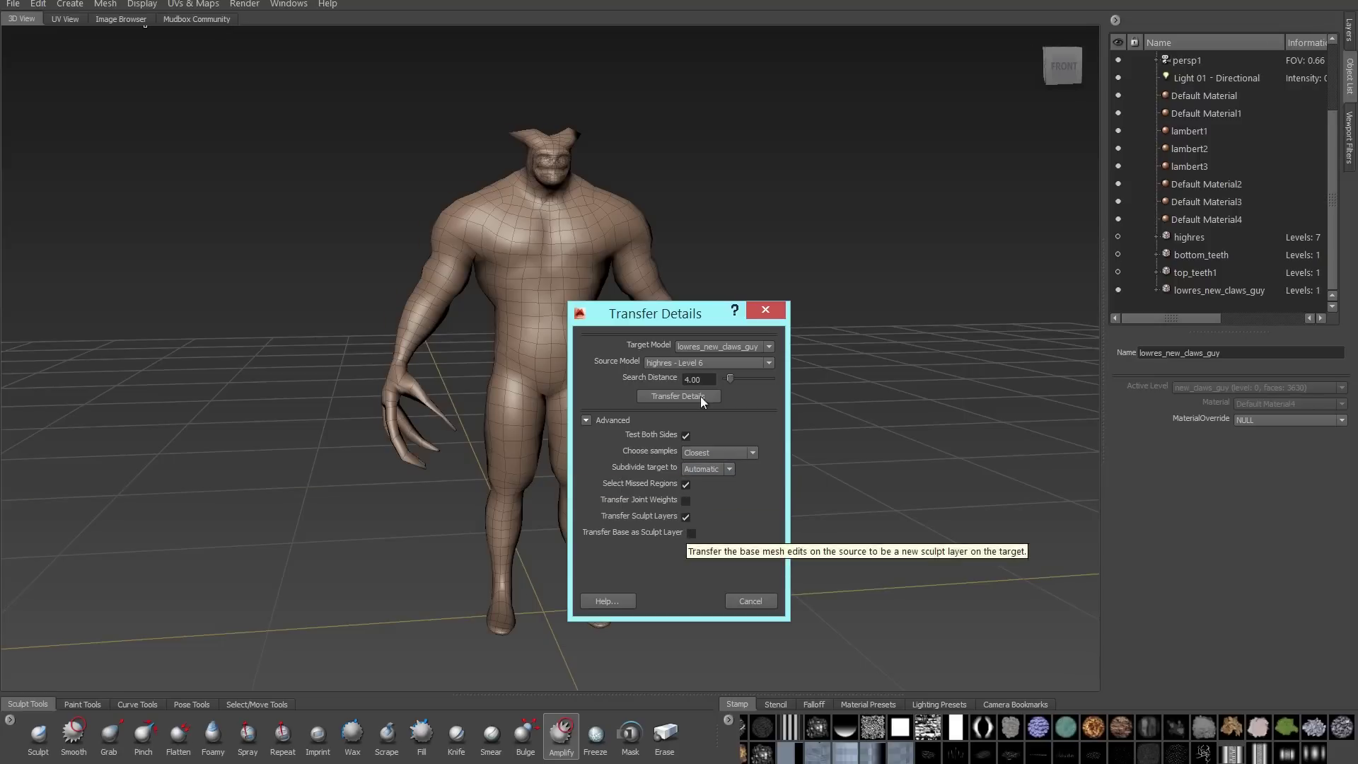
Run the detail transfer and inspect the torso, clawed hands and horned head.
left_click(670, 398)
right_click_drag(513, 382, 752, 439, "alt")
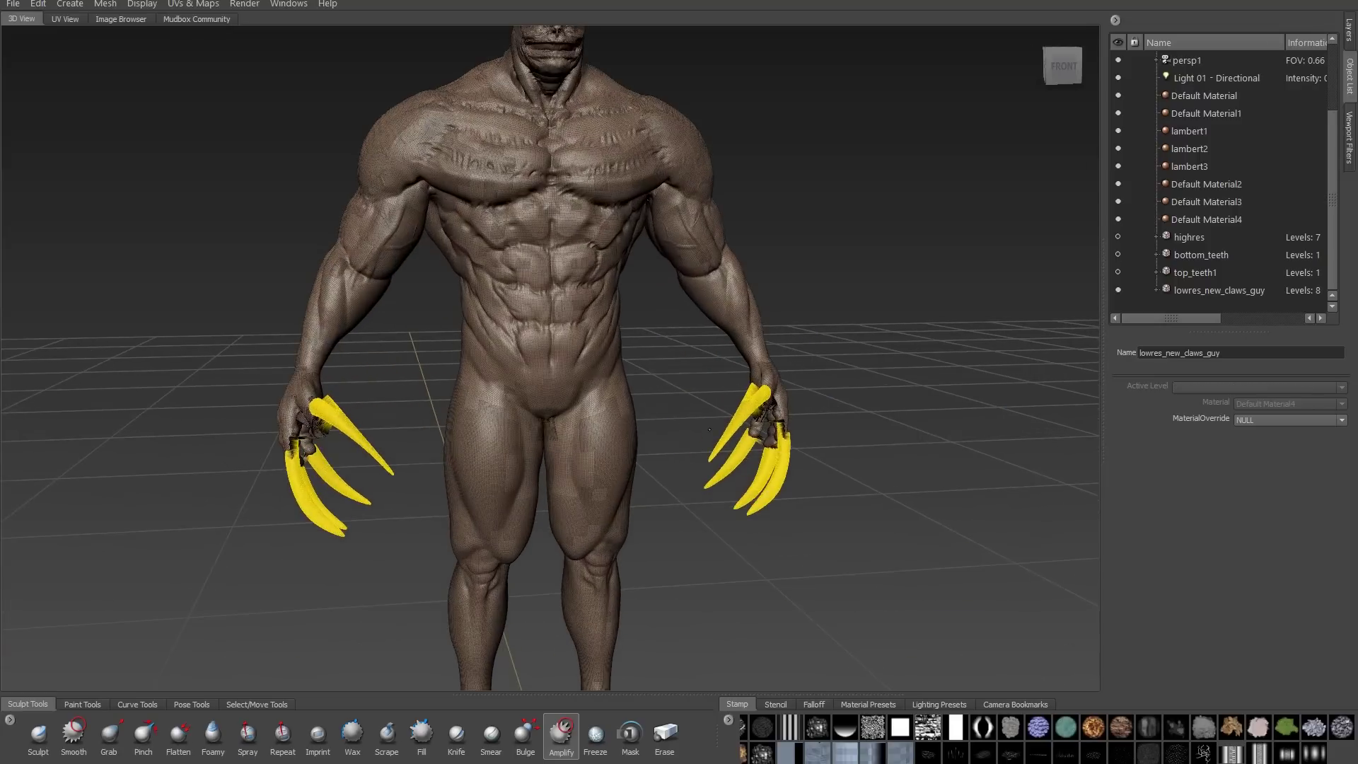
left_click_drag(753, 439, 670, 449, "alt")
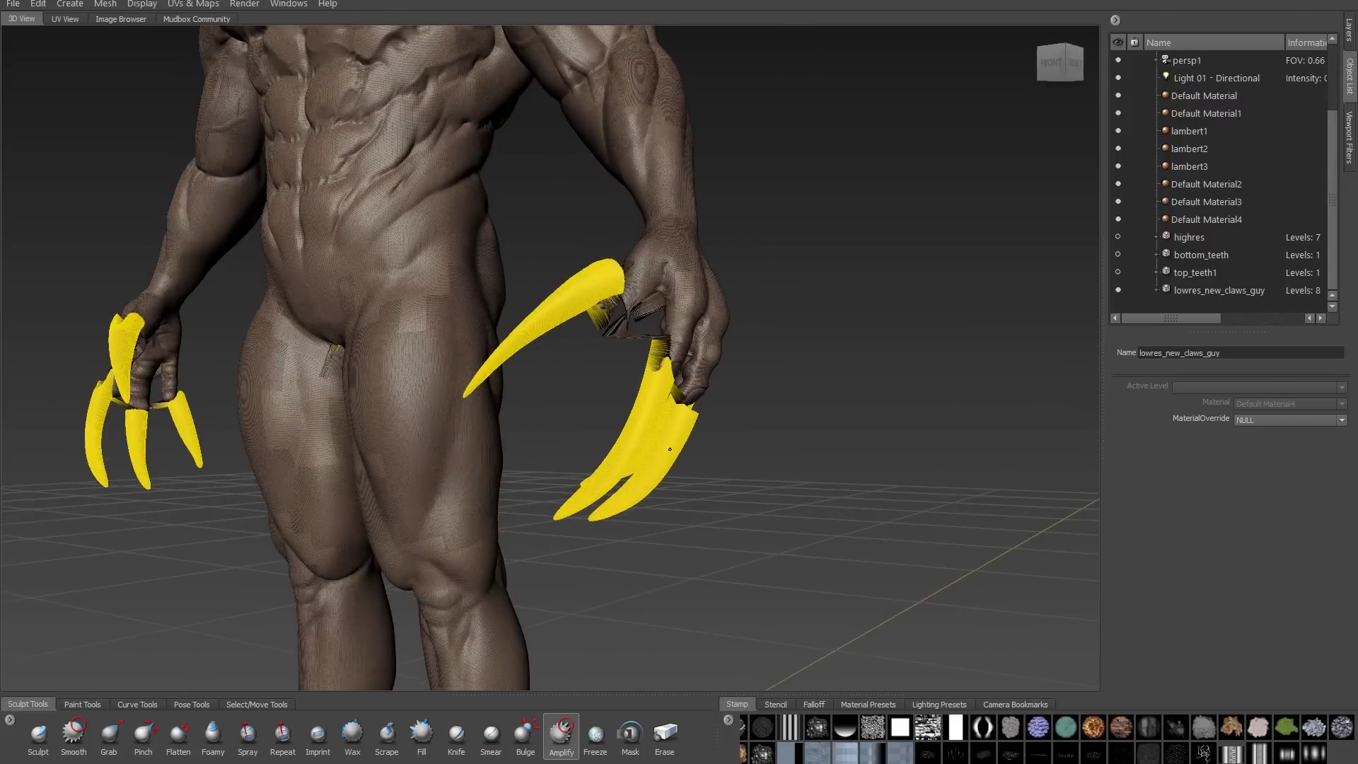
mouse_move(670, 449)
right_mouse_down("alt")
mouse_move(733, 462)
mouse_move(785, 495)
right_mouse_up("alt")
left_click_drag(785, 495, 842, 528, "alt")
right_click_drag(842, 528, 510, 406, "alt")
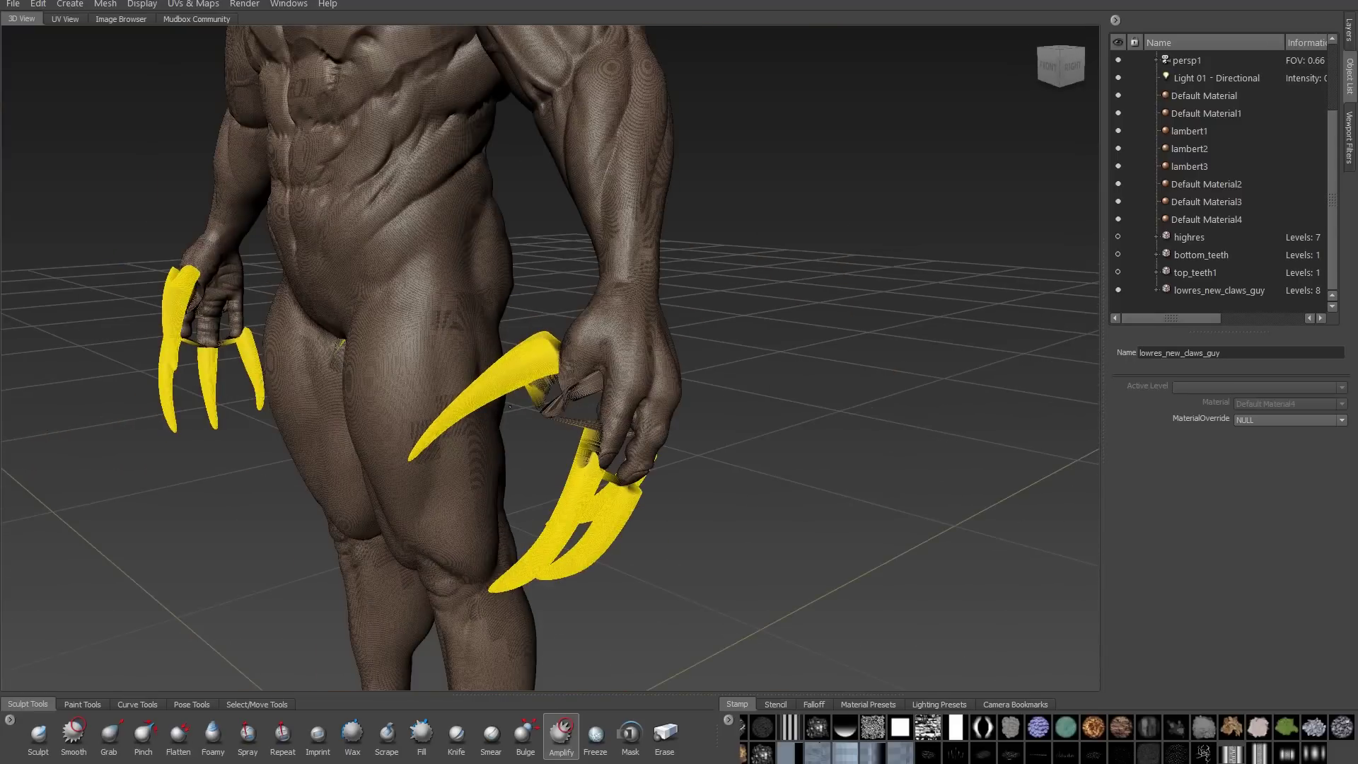
mouse_move(530, 235)
left_mouse_down("alt")
mouse_move(534, 473)
mouse_move(410, 467)
left_mouse_up("alt")
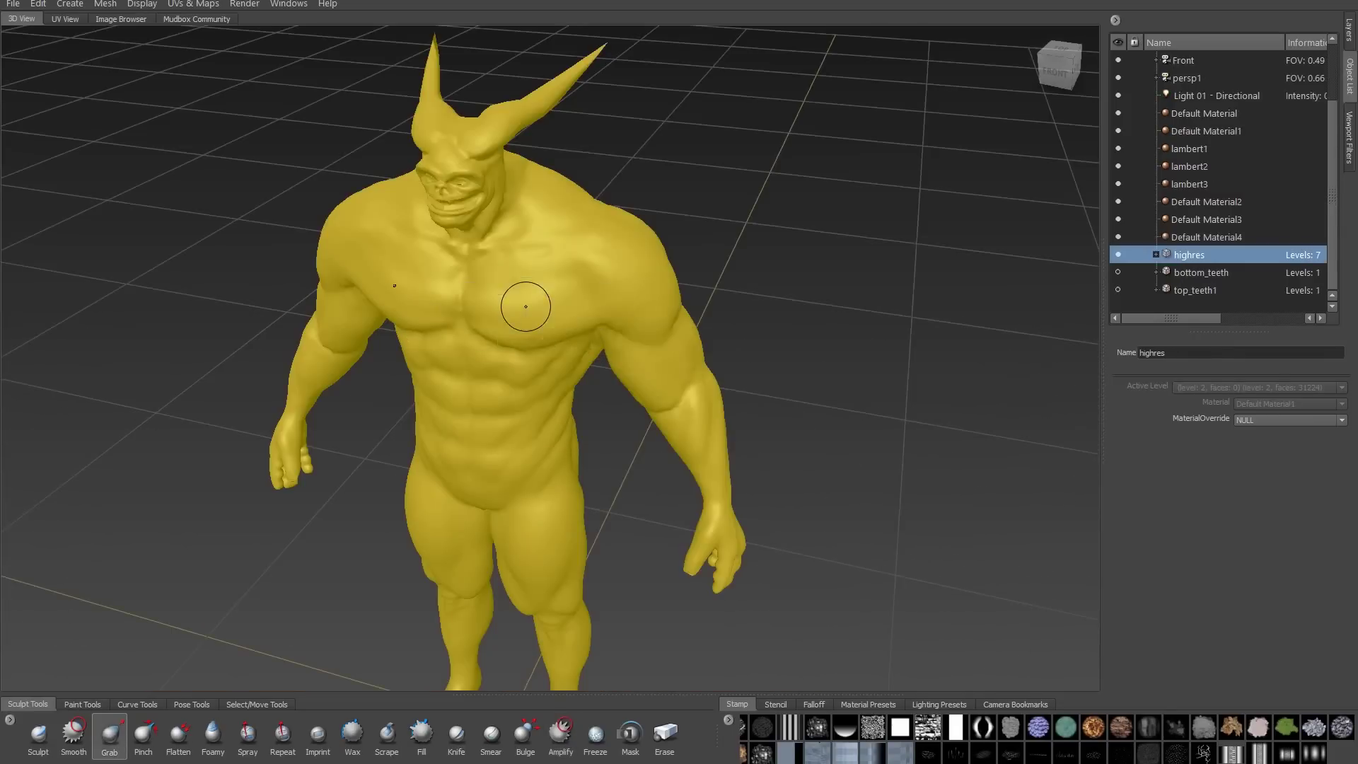
Send the highres mesh to Maya and template the old layer as reference.
left_click(13, 3)
left_click(311, 173)
left_click(711, 401)
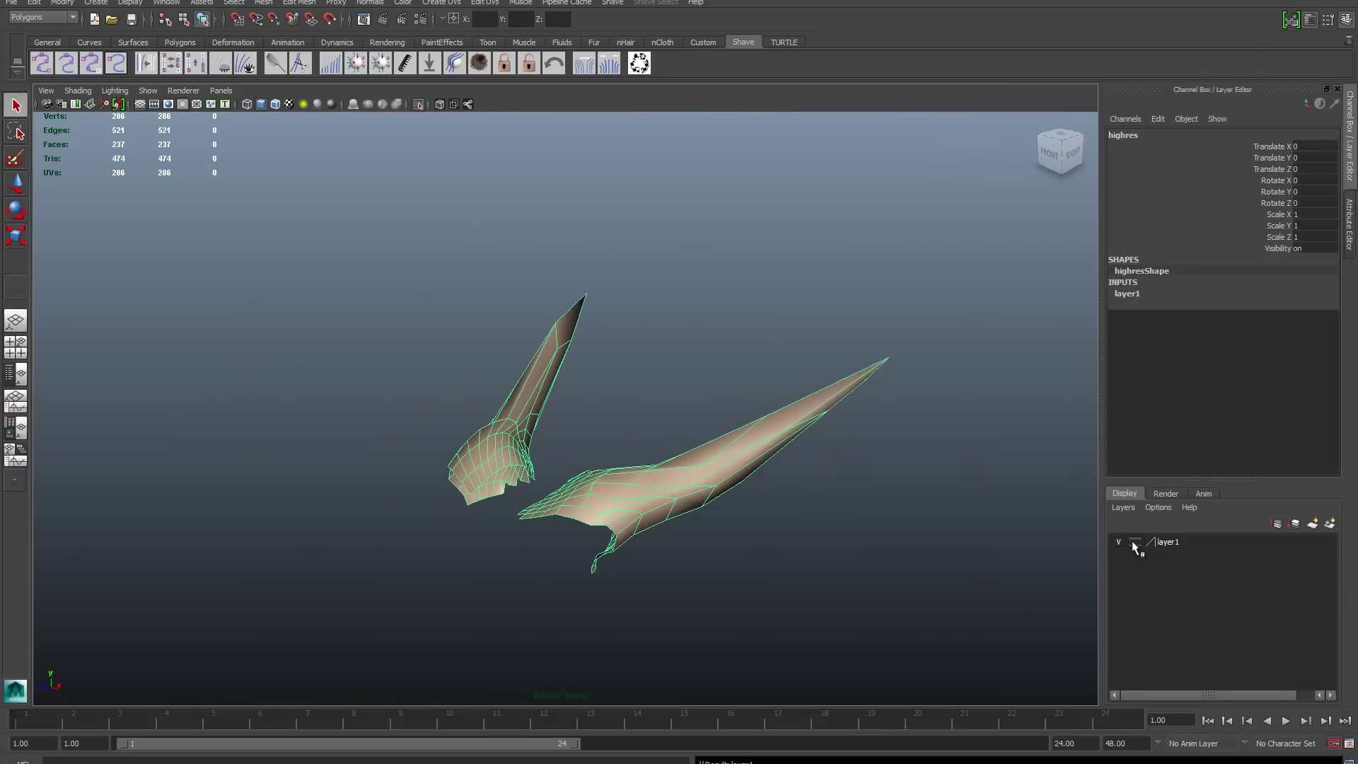
left_click(1133, 542)
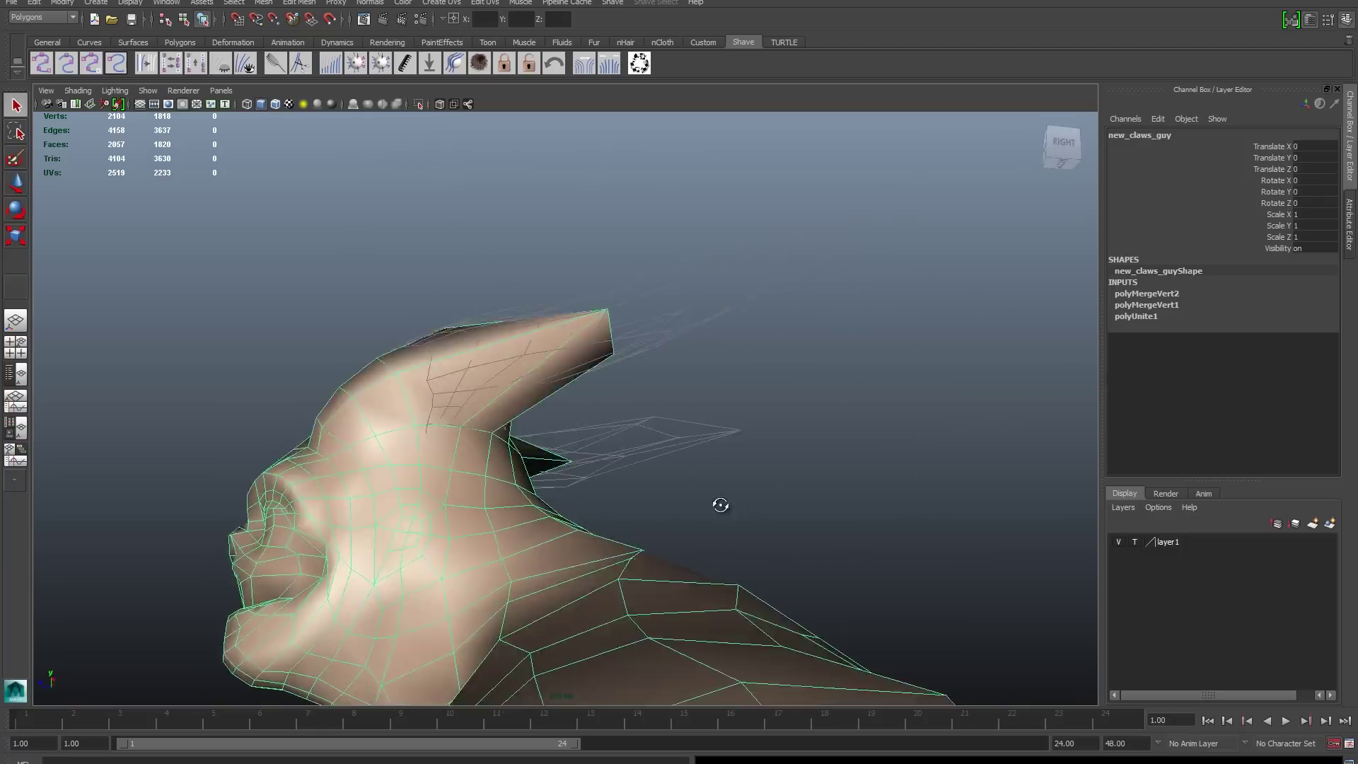
Select and bevel the edges at the horn bases.
left_click(382, 459)
left_click_drag(382, 458, 403, 464, "alt")
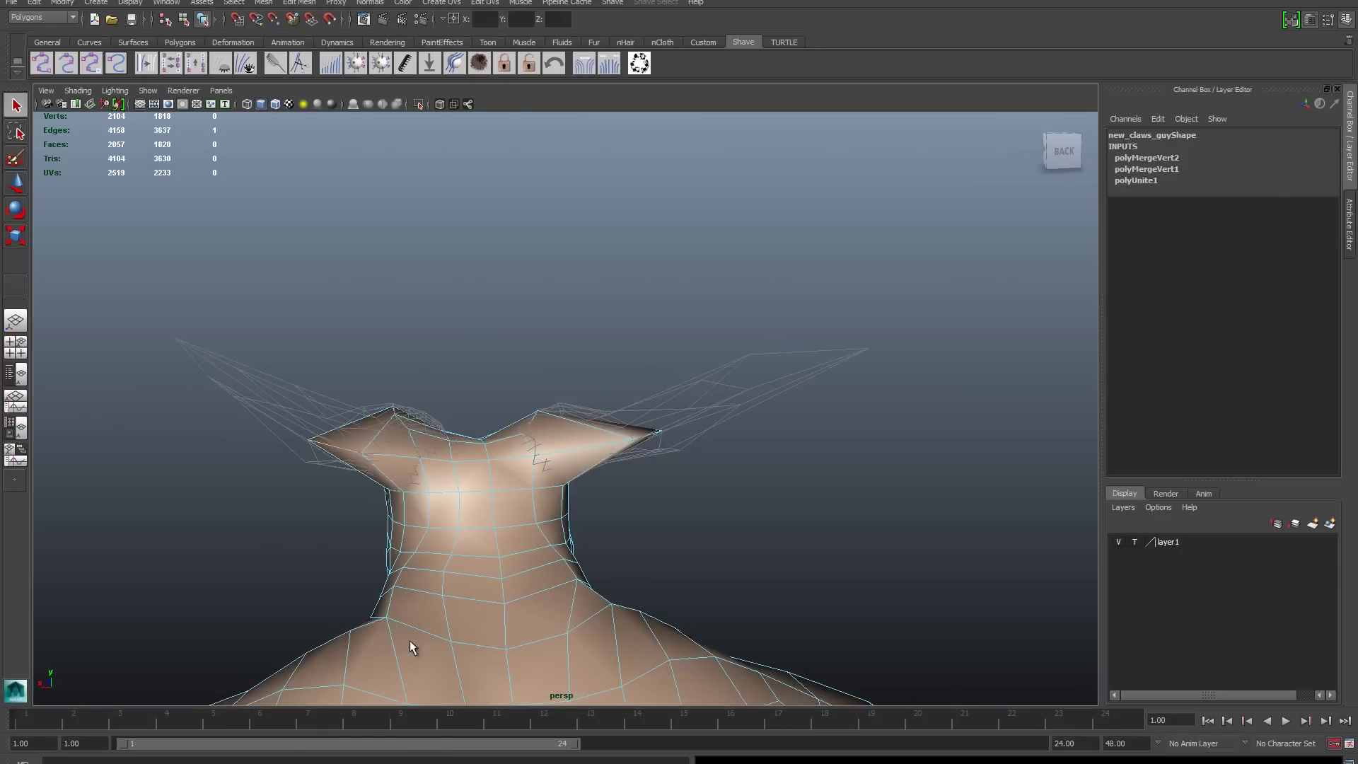
right_click_drag(403, 464, 427, 631)
key("w")
left_click_drag(347, 450, 373, 460, "alt")
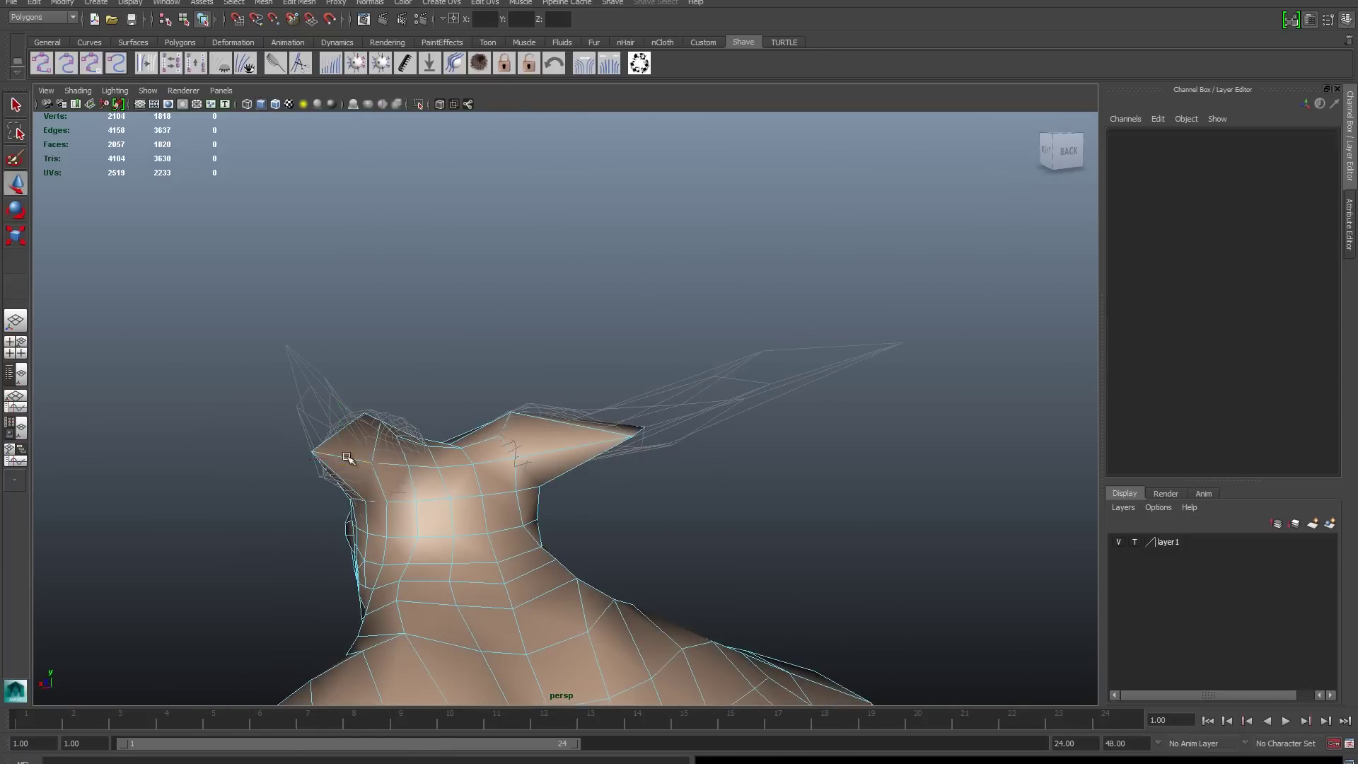
right_click(373, 459)
left_click_drag(563, 493, 488, 464, "alt")
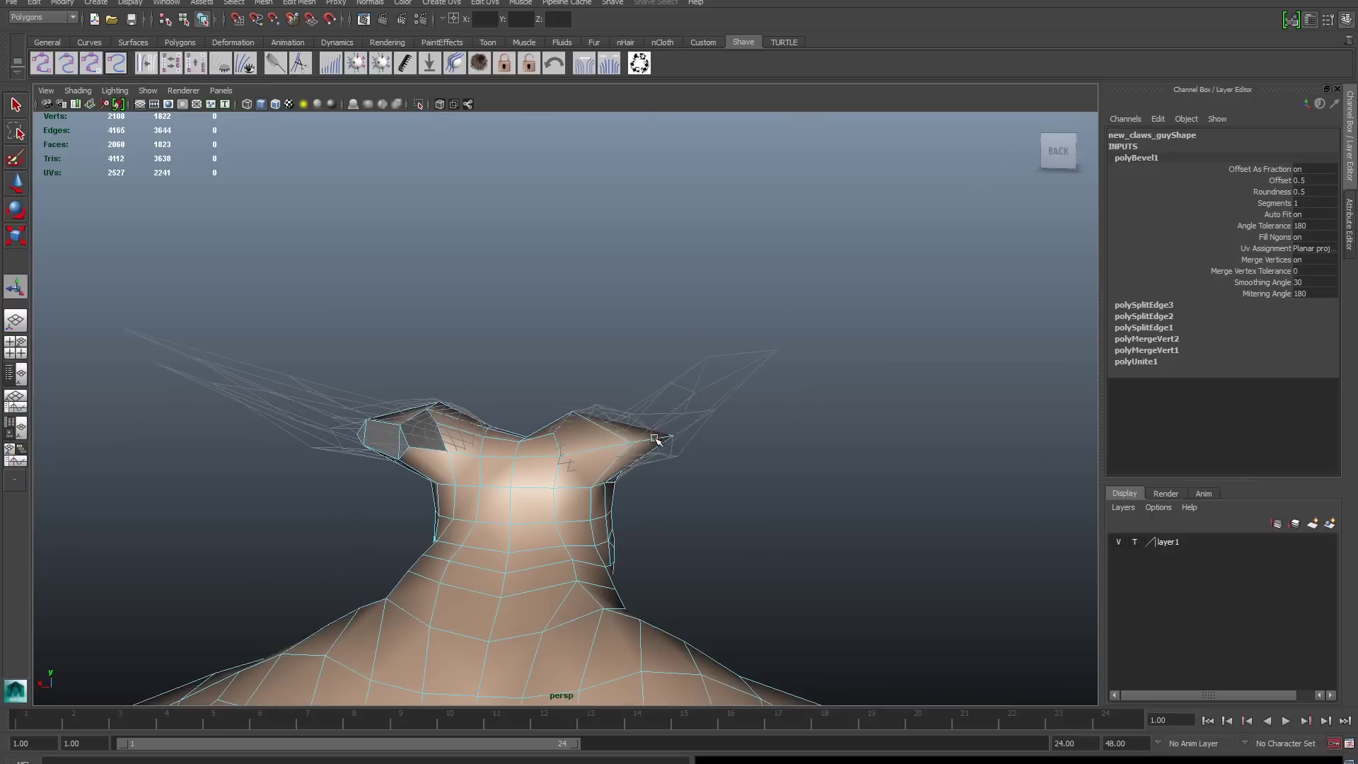
right_click_drag(488, 464, 487, 446)
mouse_move(488, 446)
left_mouse_down("alt")
mouse_move(679, 519)
mouse_move(521, 469)
left_mouse_up("alt")
Extrude the horn-base faces outward along the old horns.
key("F10")
mouse_move(662, 515)
left_mouse_down("alt")
mouse_move(639, 504)
mouse_move(486, 575)
left_mouse_up("alt")
left_click(640, 504)
key("w")
key("4")
left_click(1135, 542)
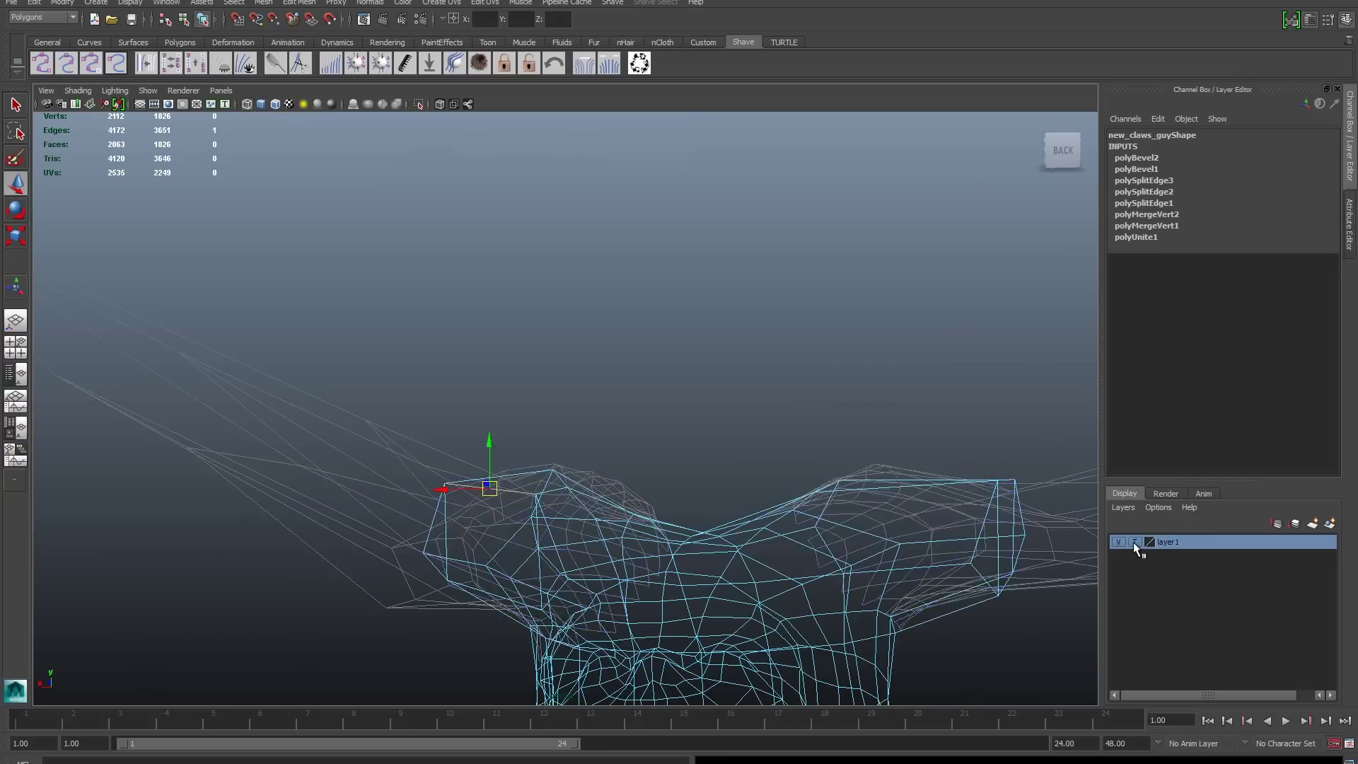
key("5")
left_click_drag(708, 552, 741, 563, "alt")
right_click_drag(521, 481, 502, 537, "shift")
mouse_move(503, 538)
left_mouse_down("alt")
mouse_move(597, 548)
mouse_move(373, 342)
mouse_move(348, 394)
mouse_move(433, 303)
mouse_move(557, 450)
mouse_move(445, 303)
mouse_move(425, 318)
mouse_move(686, 397)
mouse_move(396, 312)
mouse_move(494, 418)
mouse_move(221, 490)
mouse_move(212, 470)
mouse_move(608, 414)
mouse_move(561, 387)
mouse_move(718, 394)
left_mouse_up("alt")
Merge the horn tips into points and check both horns in wireframe.
key("4")
key("5")
key("4")
key("5")
key("4")
key("5")
right_click_drag(718, 394, 394, 424, "alt")
left_click_drag(394, 424, 969, 556, "alt")
key("F8")
left_click(34, 2)
Delete the mesh's construction history and rename it low_res_claws_guy.
left_click(205, 154)
left_click(1120, 134)
type("low_res_claws_guy")
key("Return")
Send low_res_claws_guy to Mudbox and transfer the demon's details onto it as target.
left_click(11, 2)
left_click(244, 175)
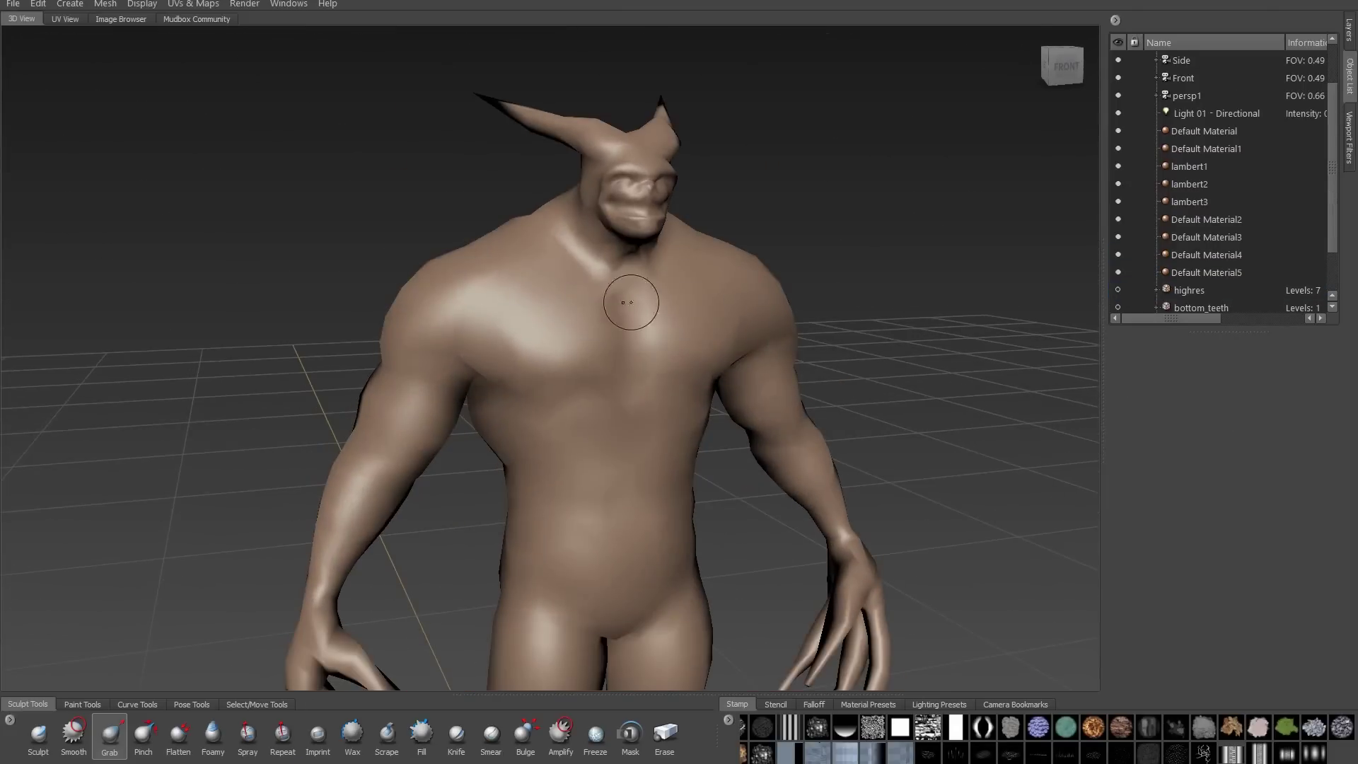
left_click(105, 4)
left_click(151, 267)
left_click(727, 291)
left_click(711, 313)
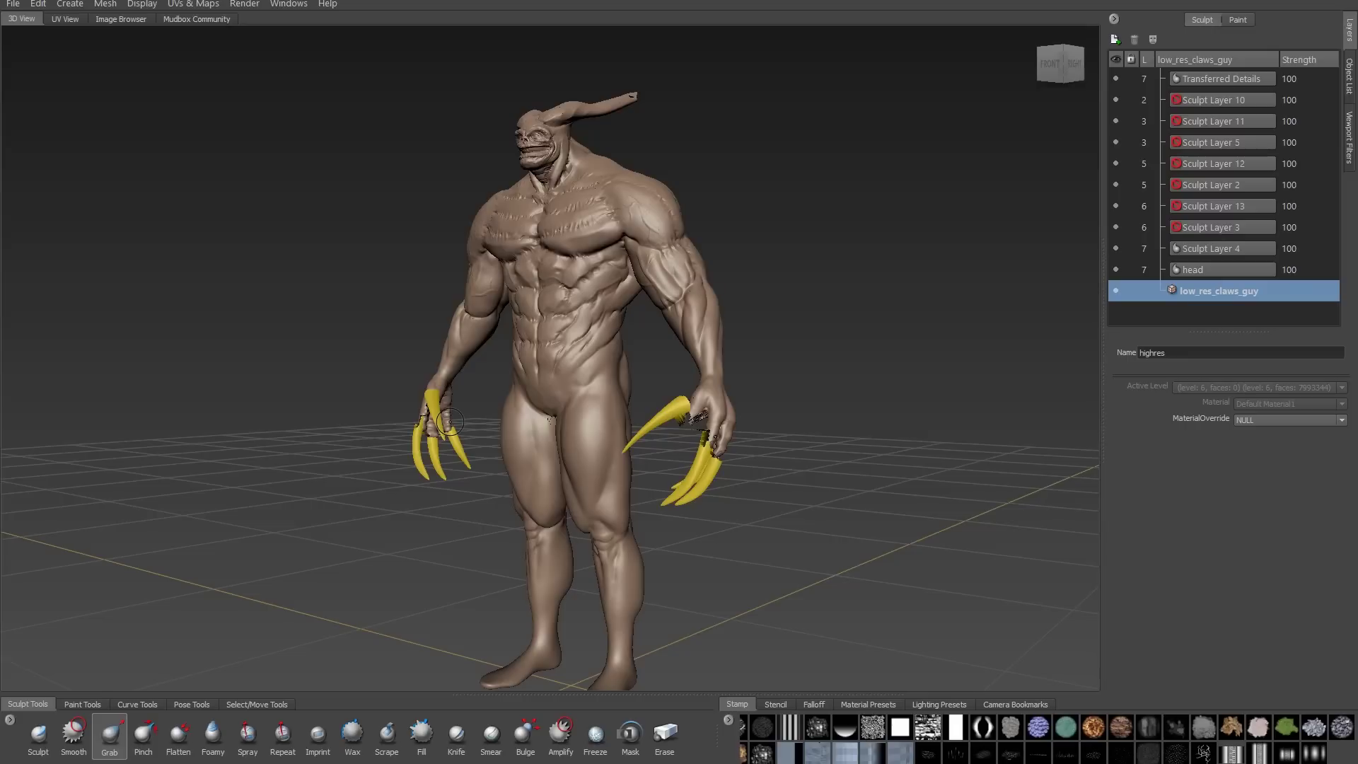
On the Transferred Details layer, erase the smeared artifacts on the knuckles and between knuckles and claws.
left_click_drag(448, 423, 410, 424, "alt")
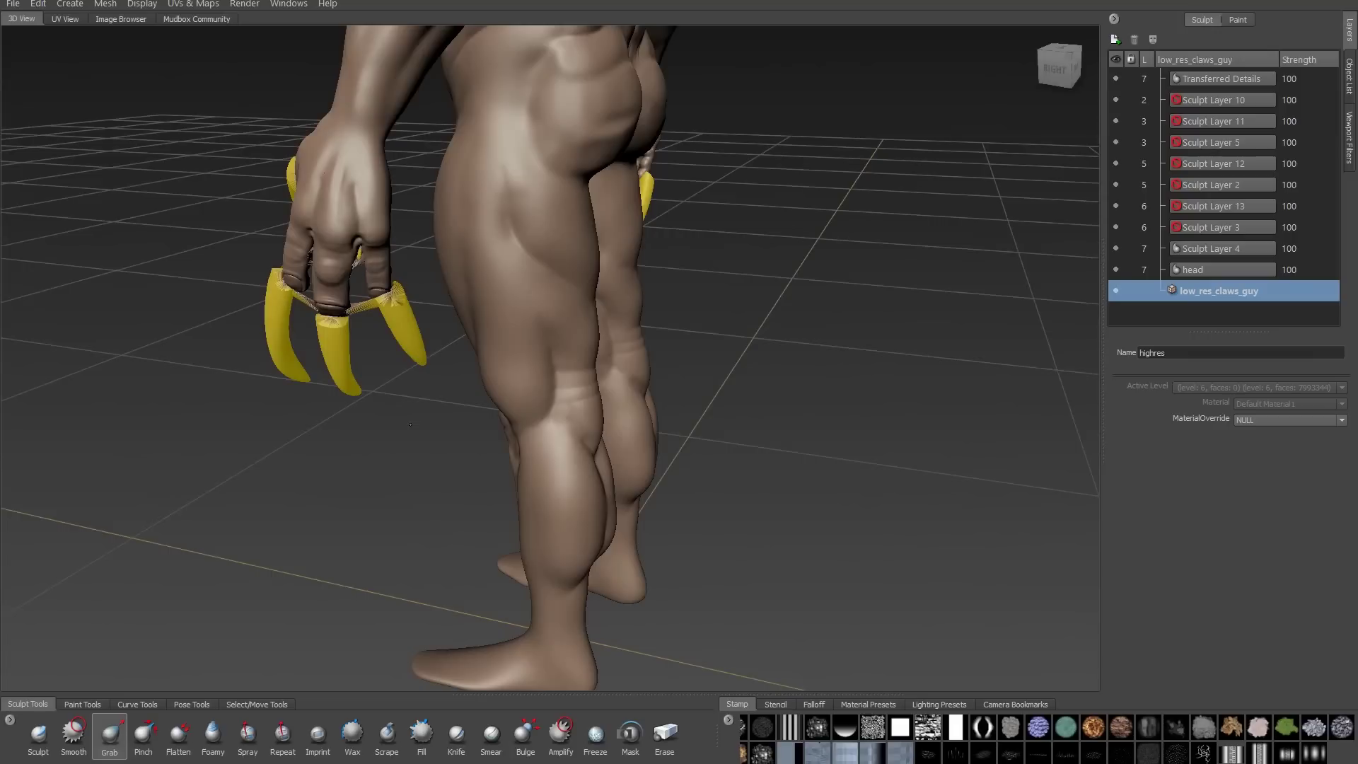
left_click(1228, 79)
left_click_drag(537, 304, 519, 342, "alt")
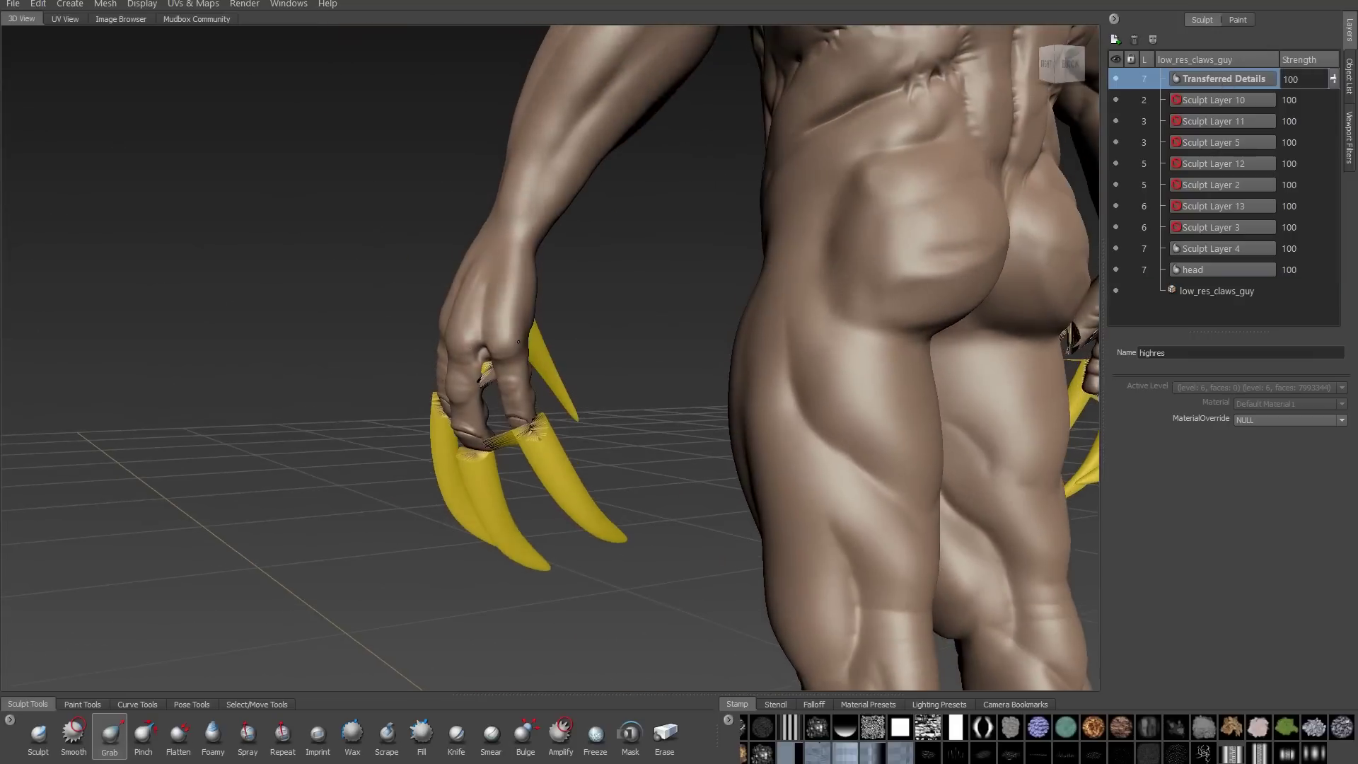
key("e")
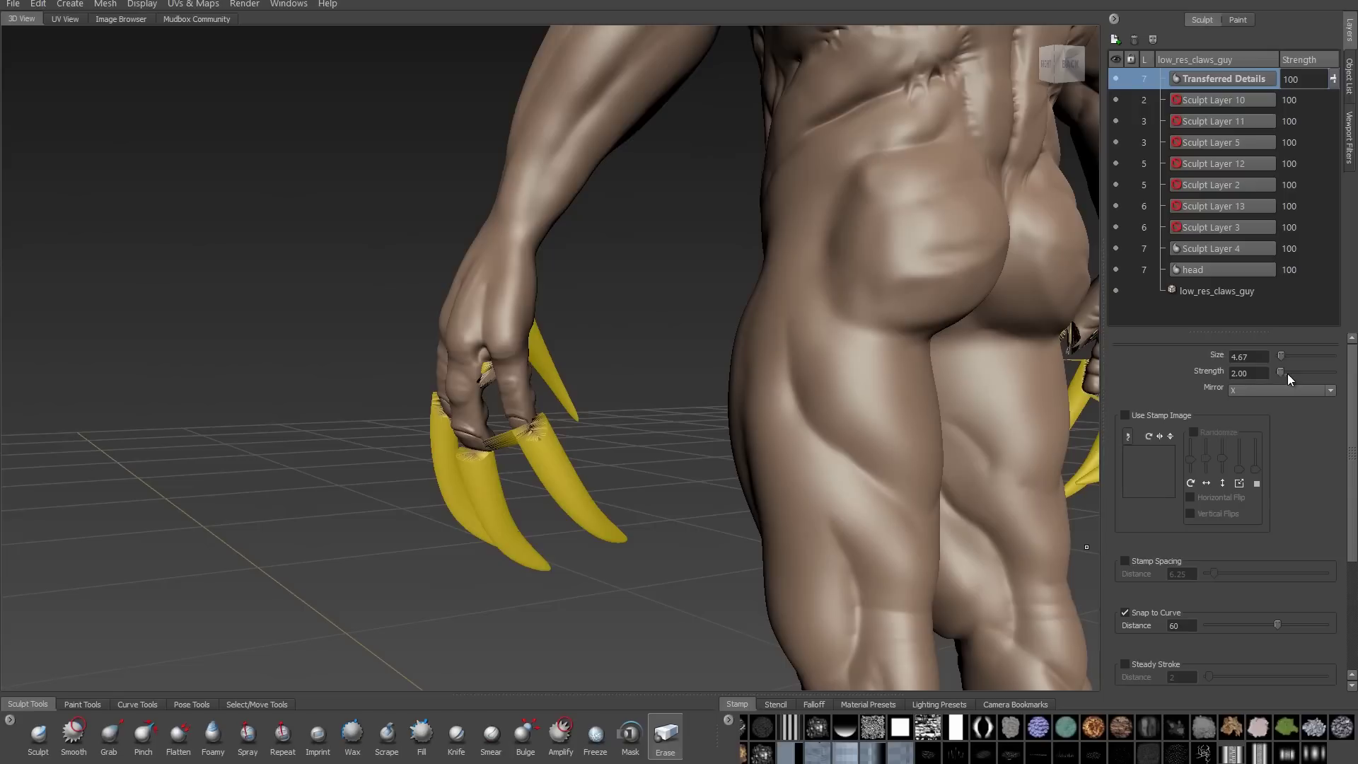
left_click_drag(454, 262, 463, 394)
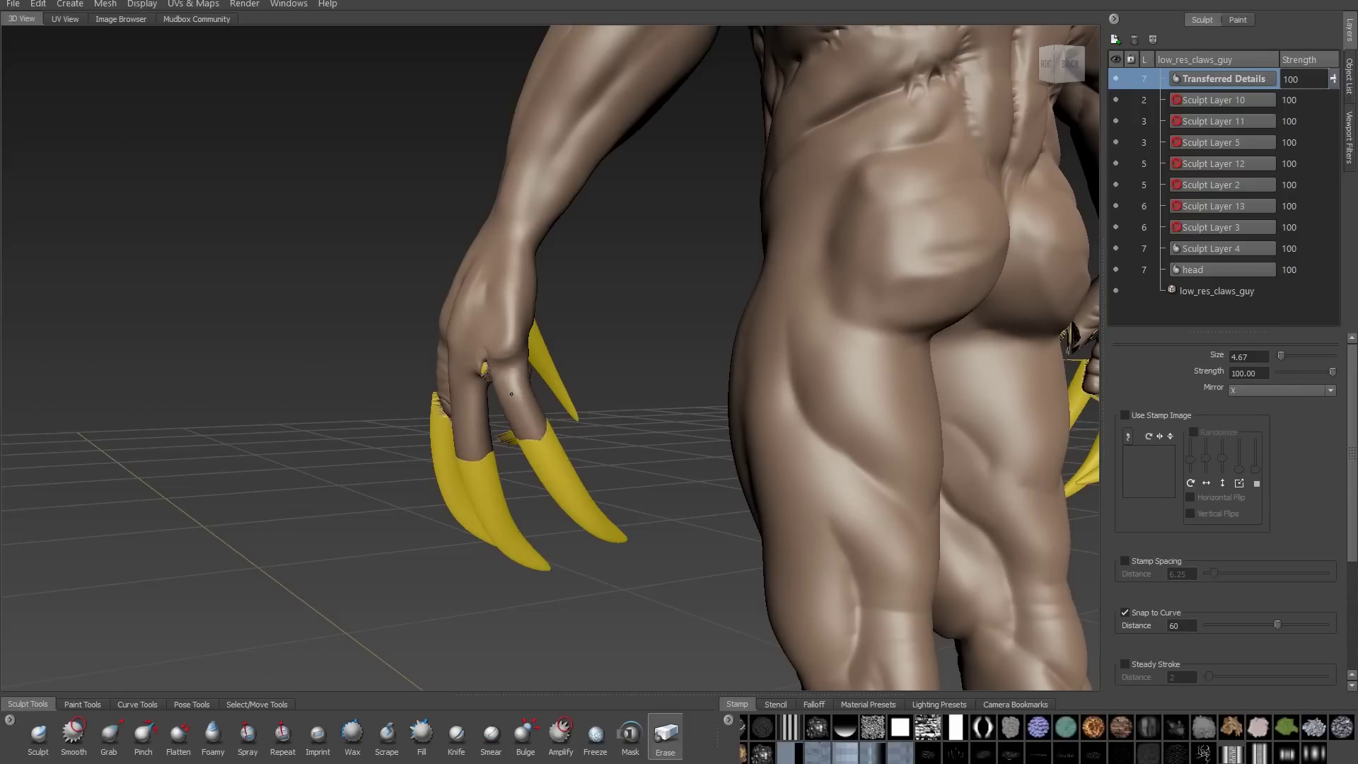
left_click_drag(479, 380, 488, 443, "alt")
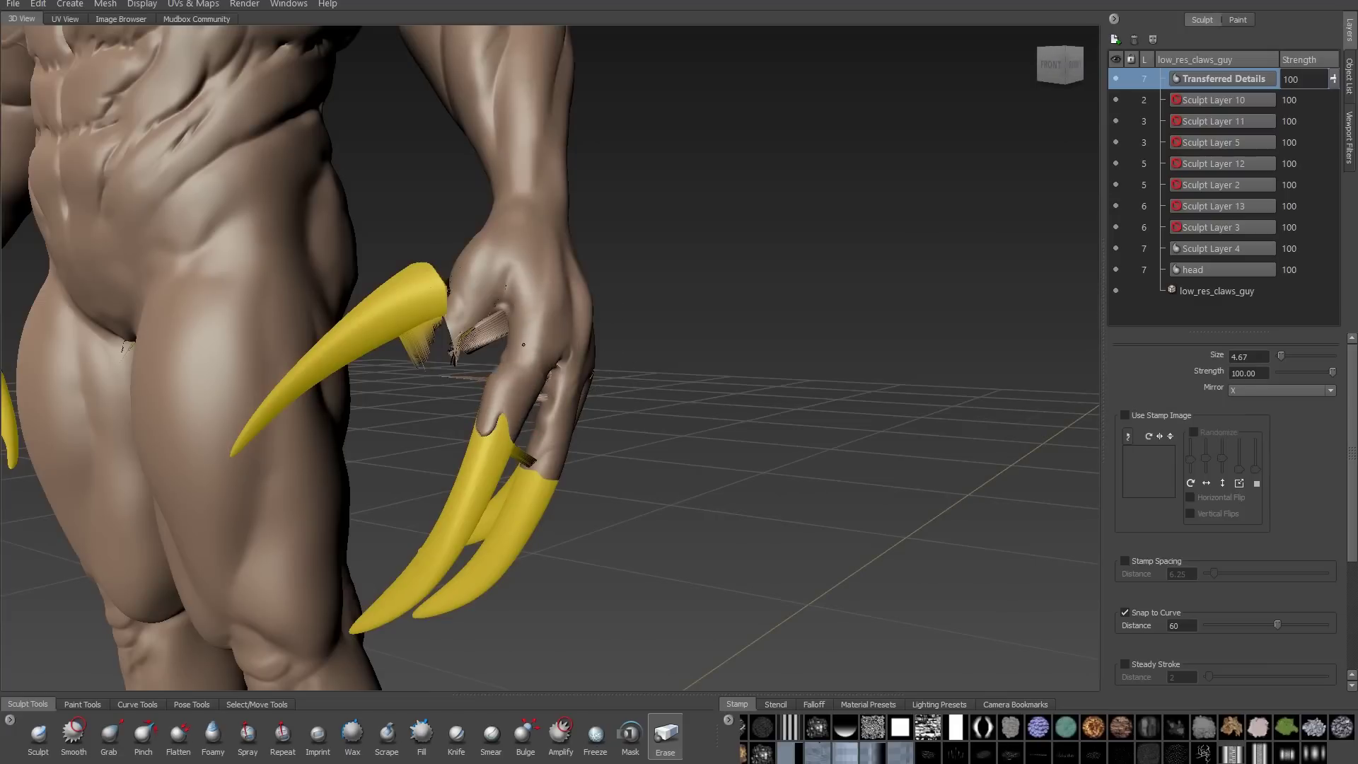
left_click_drag(523, 345, 391, 311)
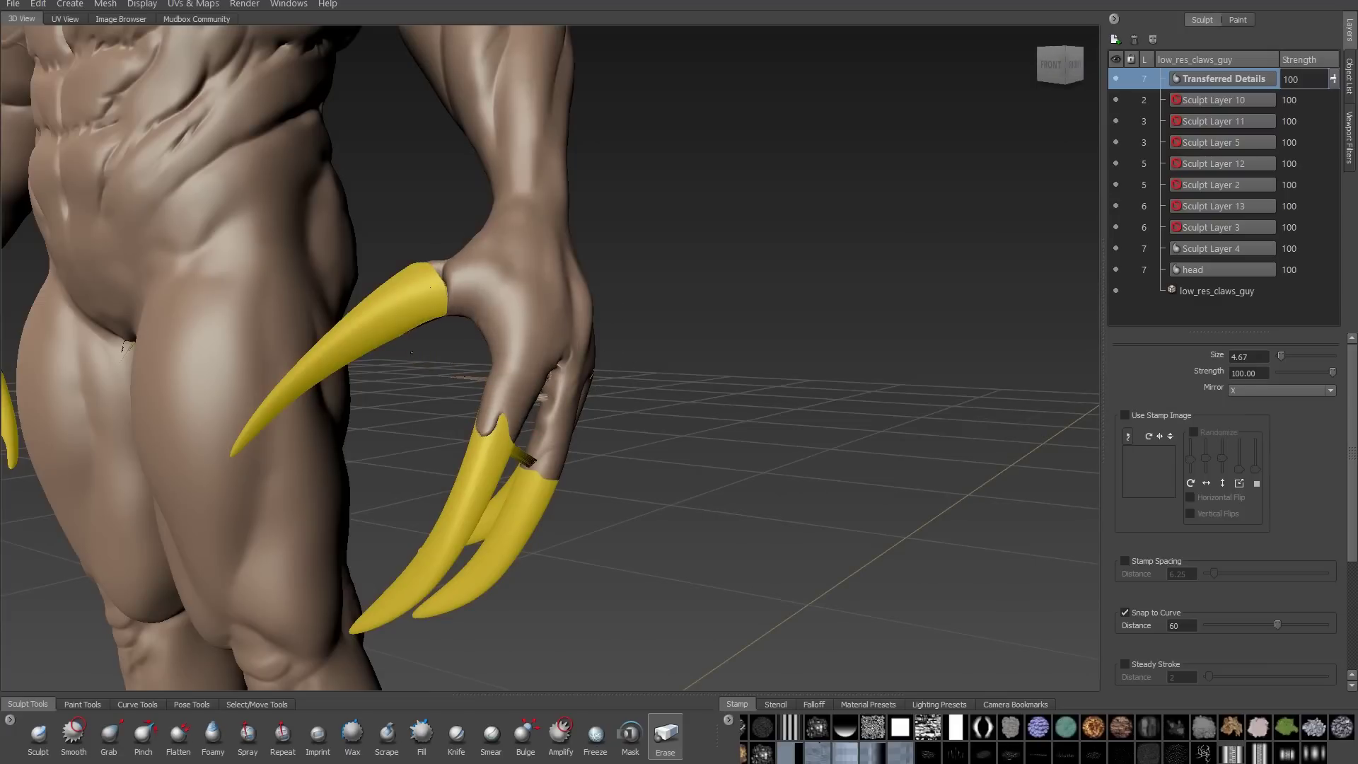
left_click_drag(469, 281, 328, 366, "alt")
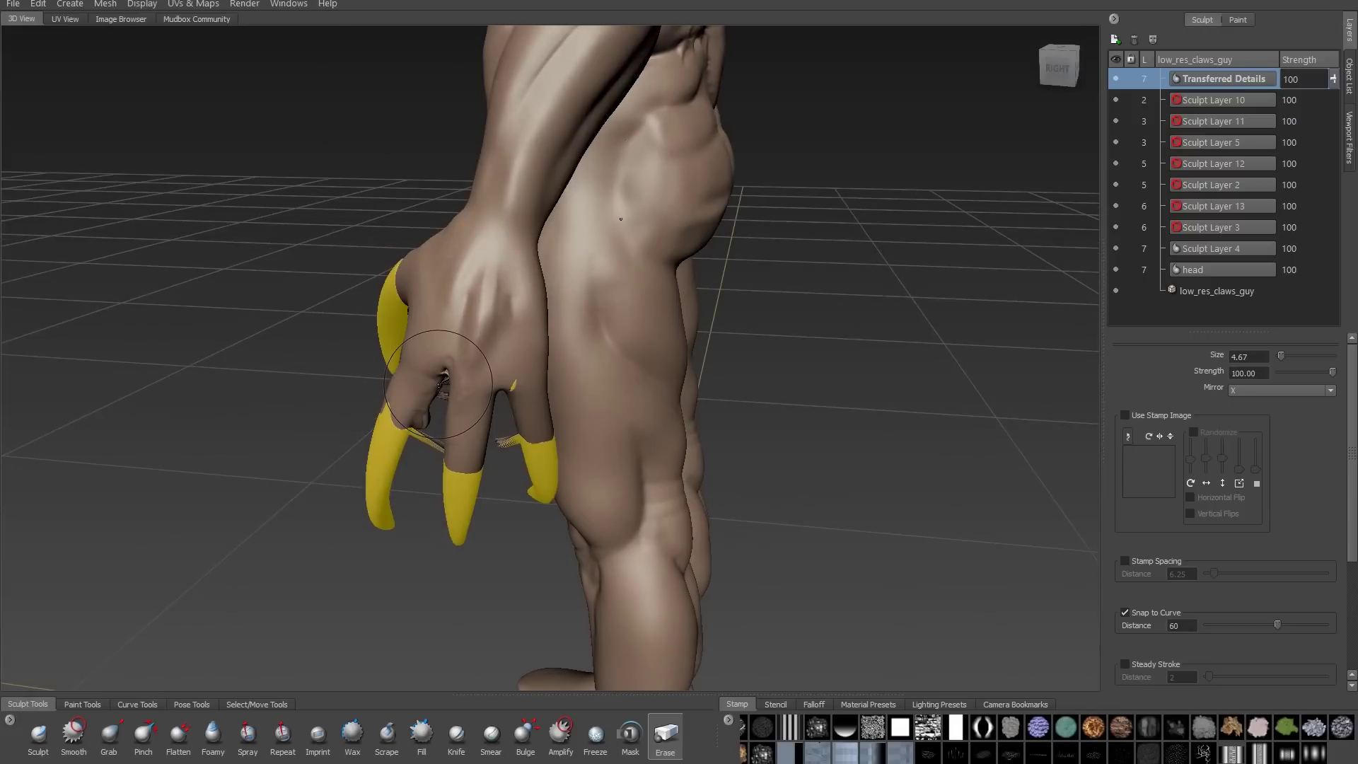
left_click_drag(436, 446, 649, 332, "alt")
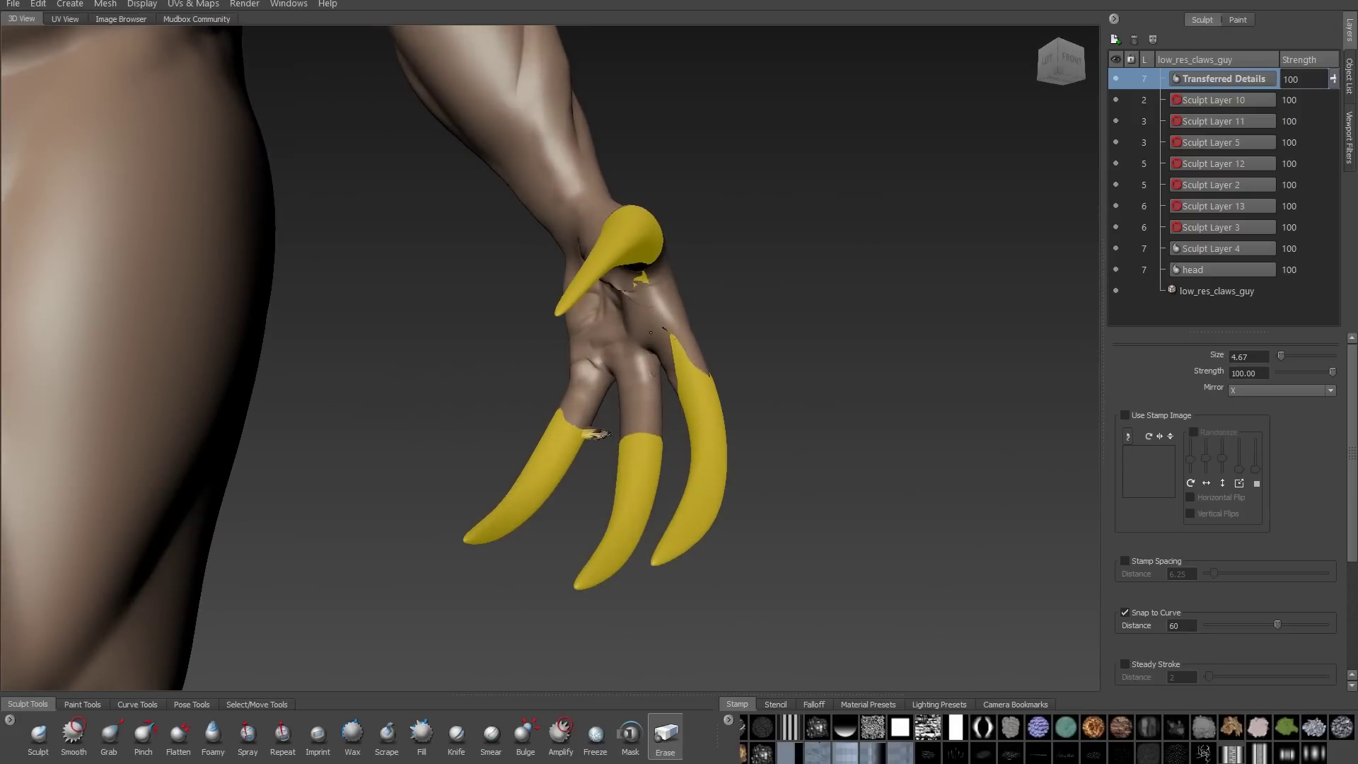
left_click_drag(682, 355, 554, 422, "alt")
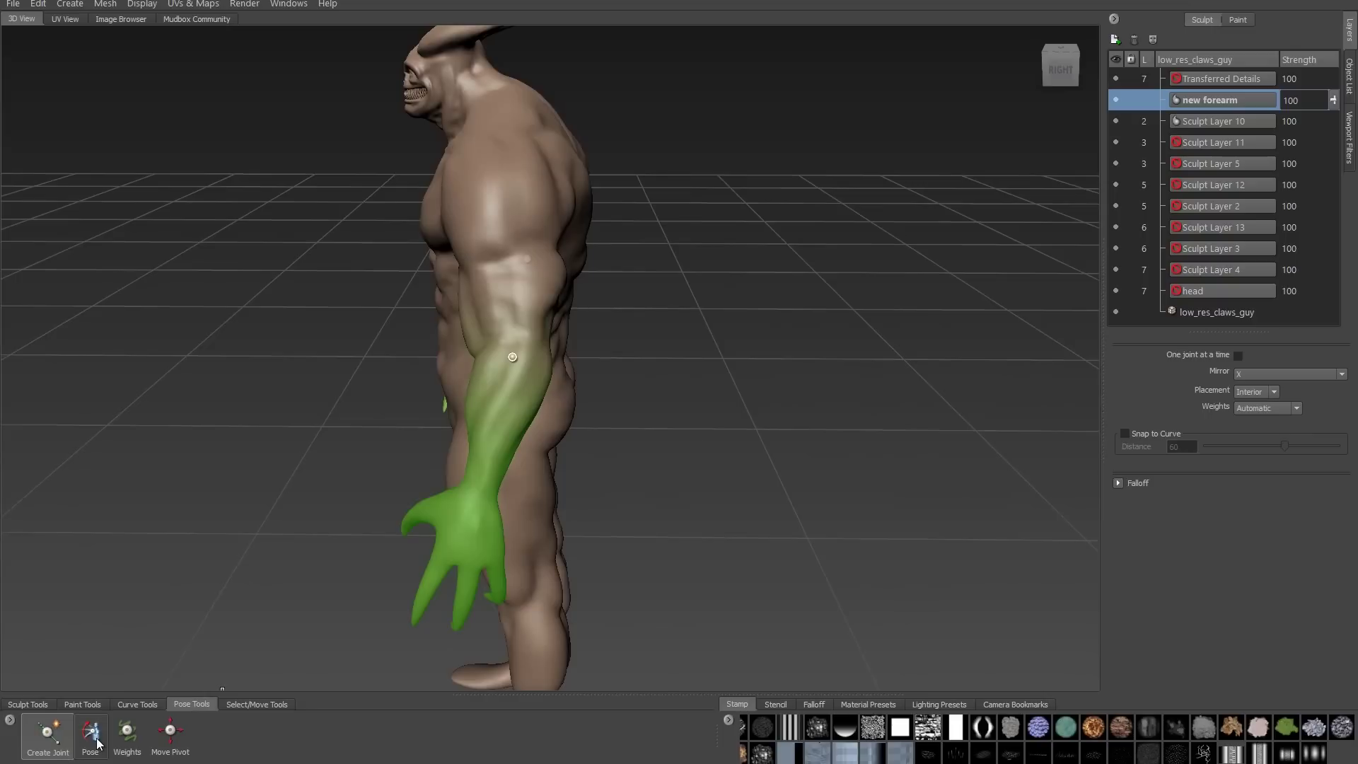
Pose the forearm and claws by rotating them around the elbow joint.
left_click(92, 735)
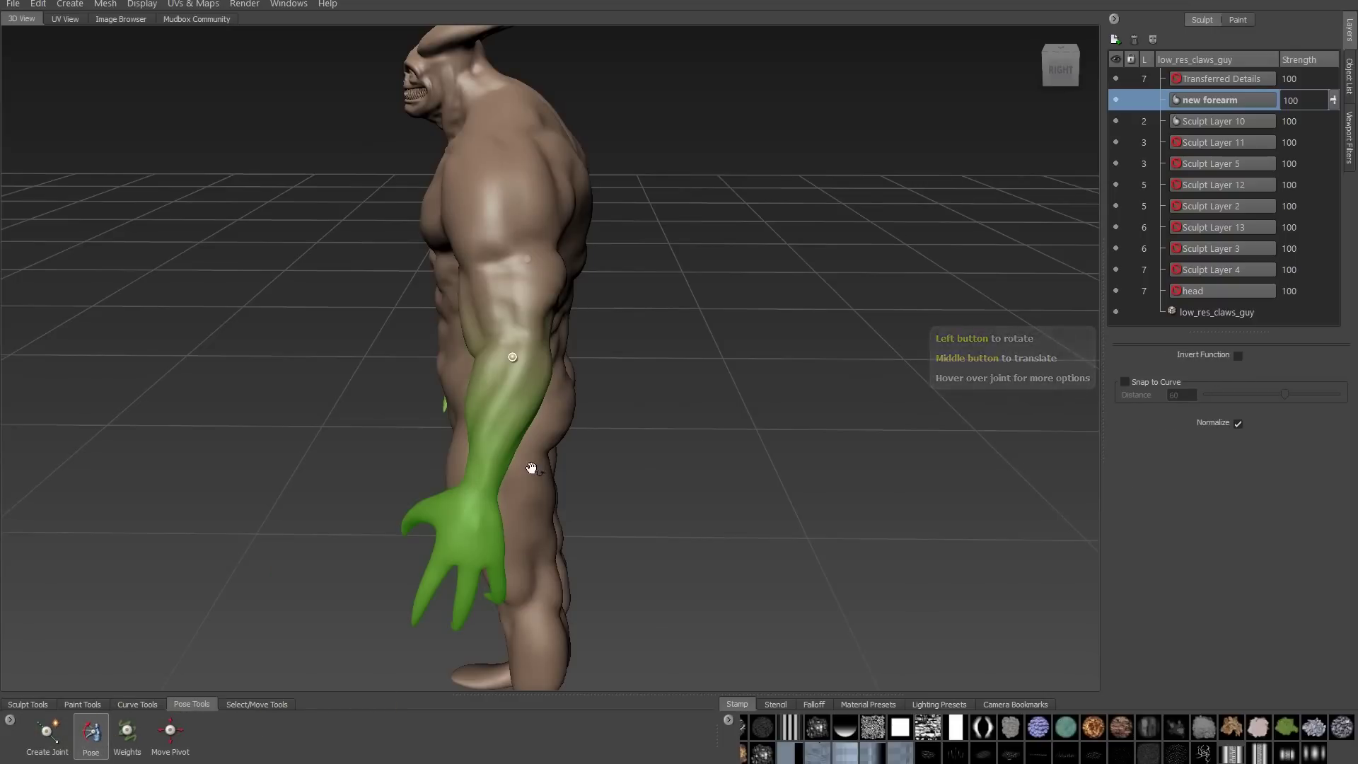
left_click_drag(530, 470, 591, 440, "alt")
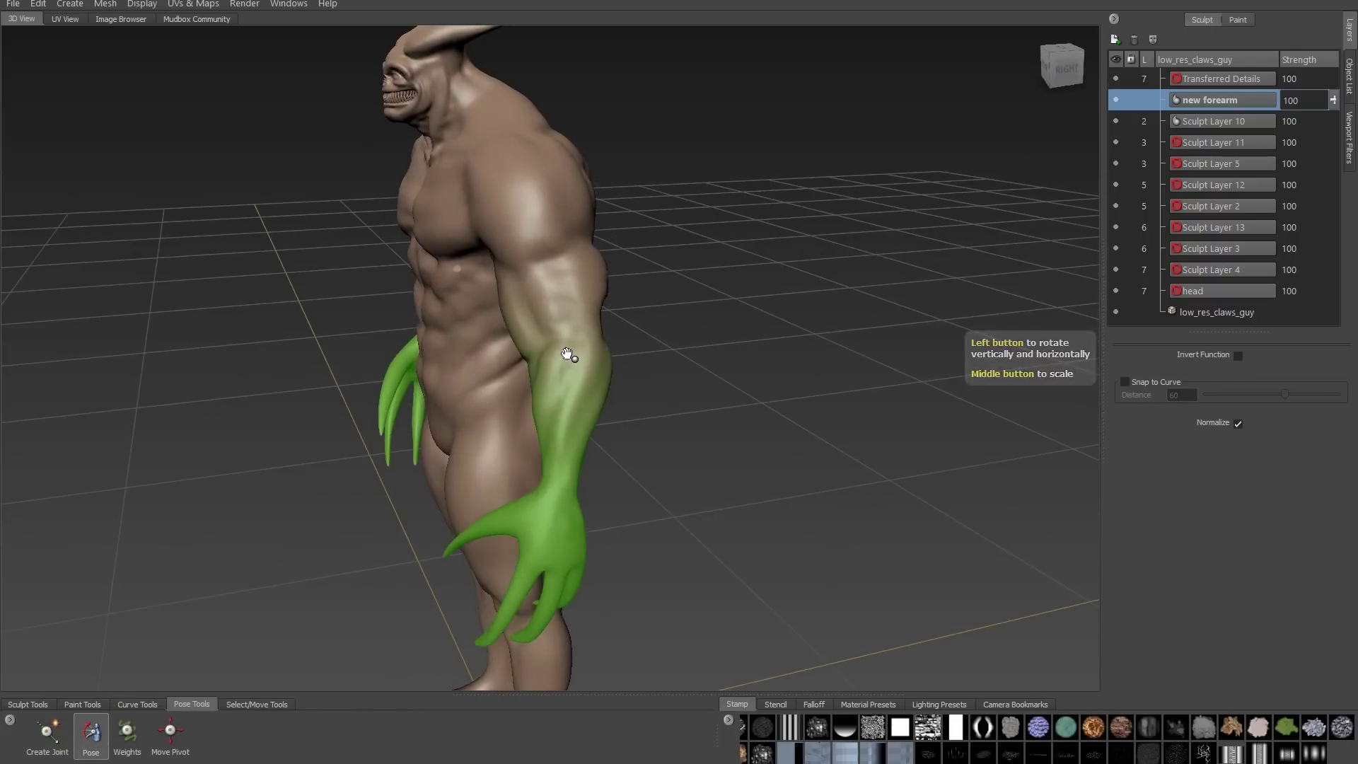
mouse_move(565, 355)
left_mouse_down()
mouse_move(721, 225)
mouse_move(188, 342)
left_mouse_up()
mouse_move(897, 358)
left_mouse_down("alt")
mouse_move(79, 327)
mouse_move(15, 354)
mouse_move(407, 384)
mouse_move(358, 352)
left_mouse_up("alt")
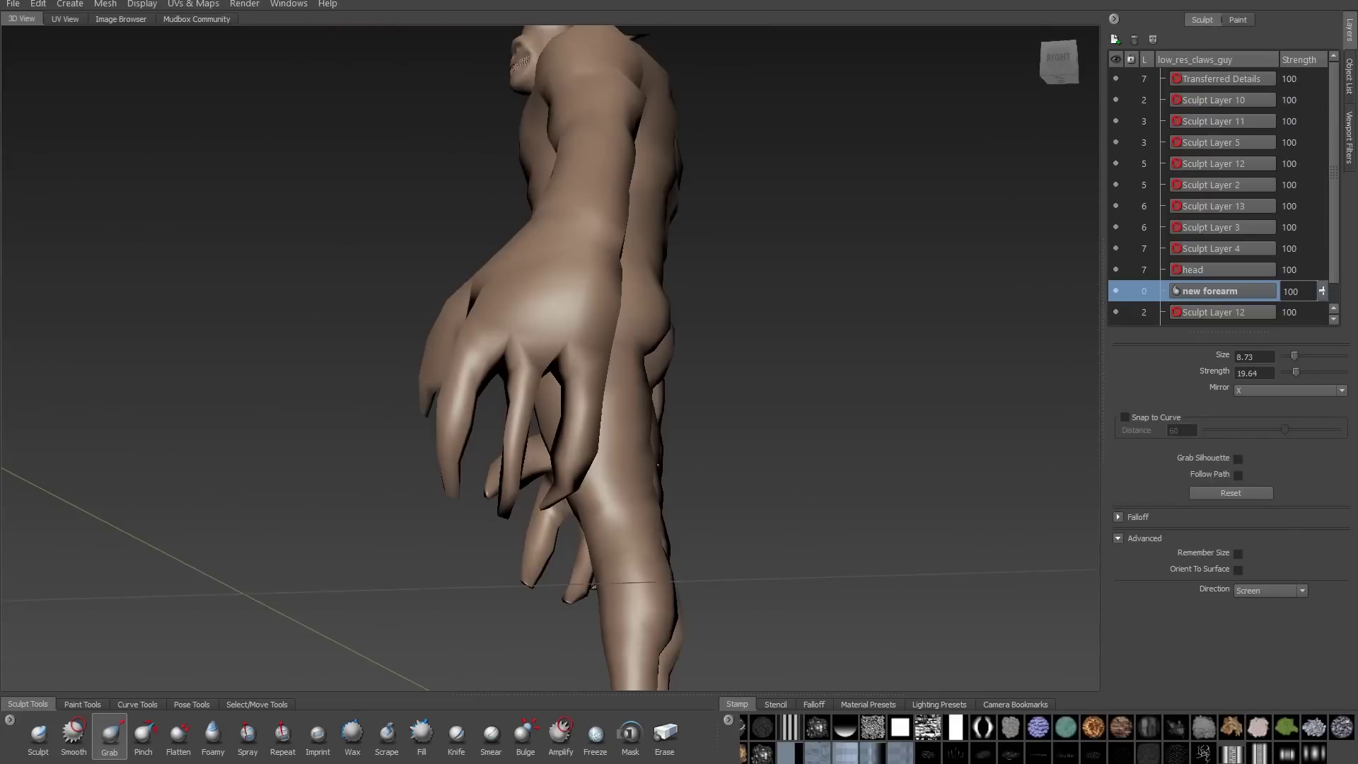
Switch to the Bulge brush for thickening the forearm.
left_click(525, 735)
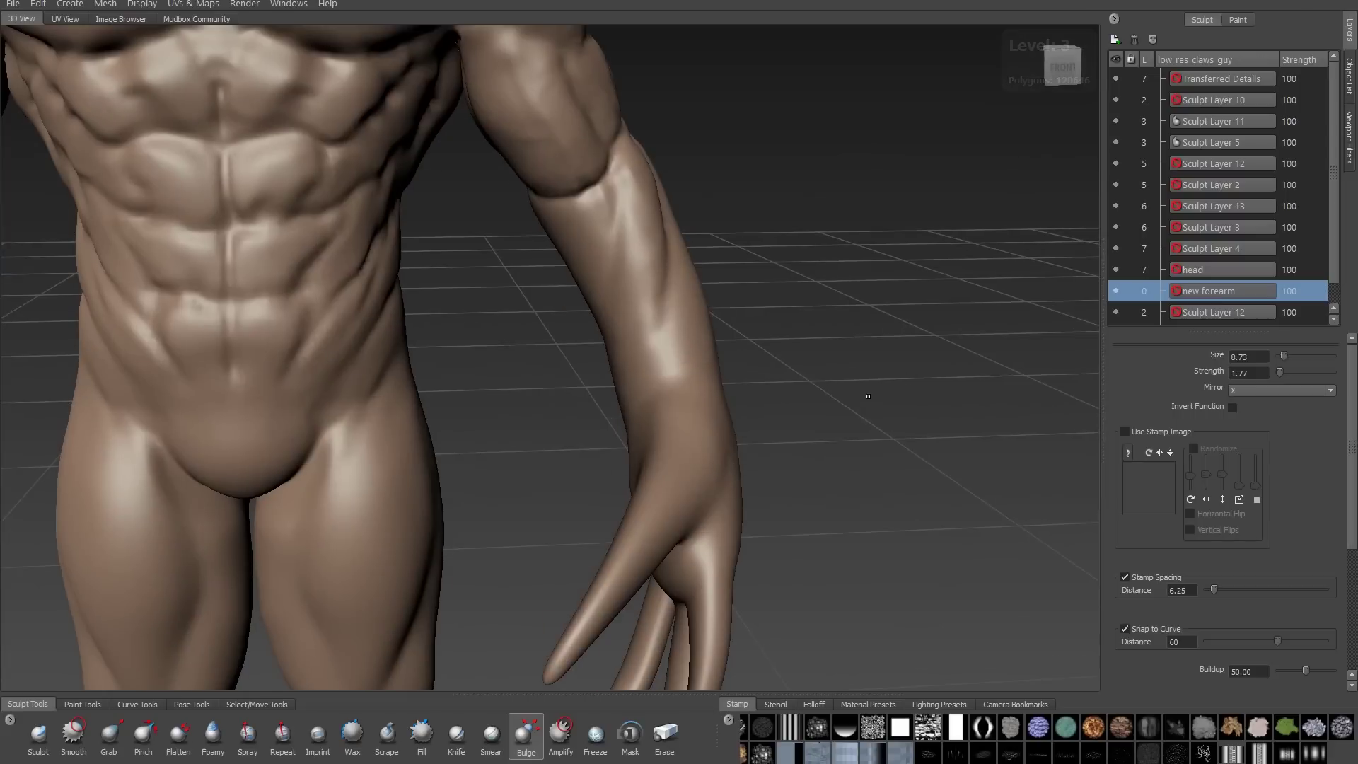
Name the new sculpt layer 3forearm.
type("3forearm")
key("Return")
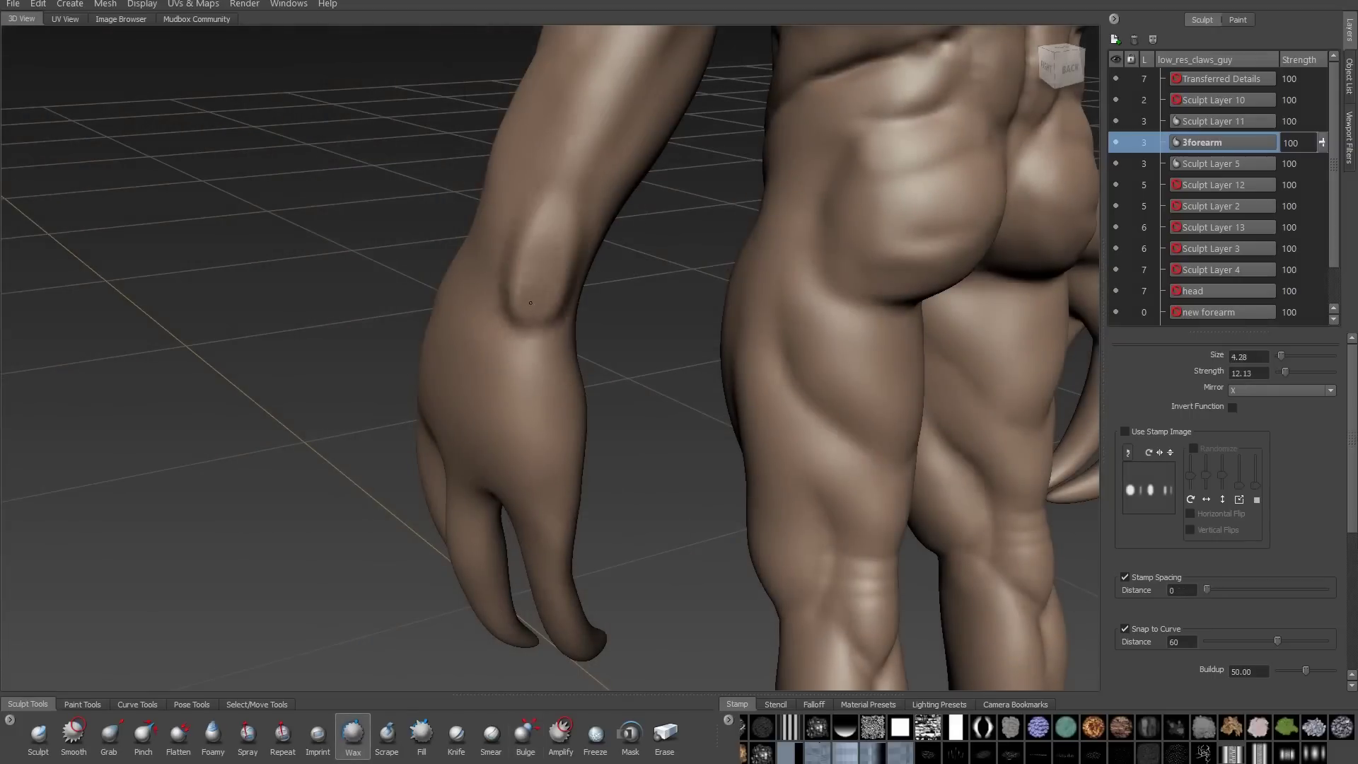
left_click_drag(531, 303, 667, 368, "alt")
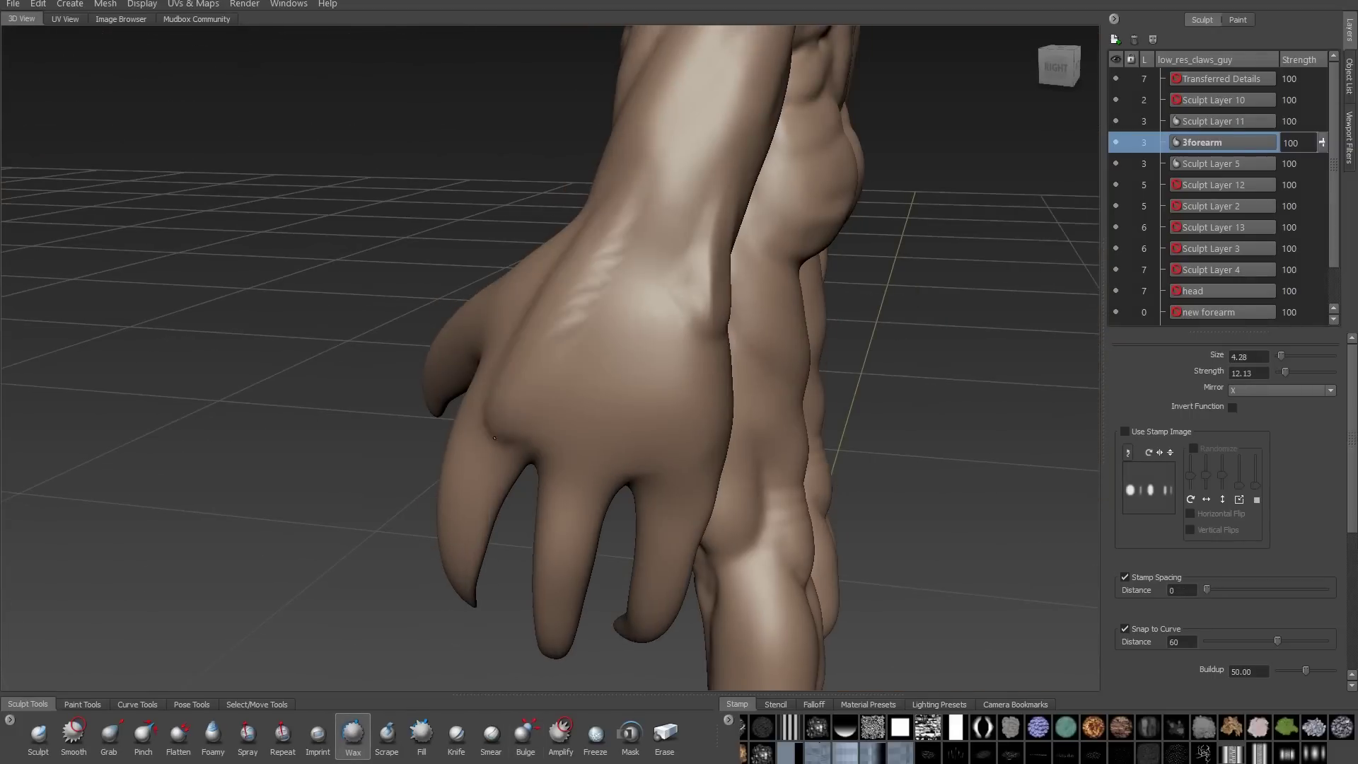
mouse_move(507, 416)
left_mouse_down("alt")
mouse_move(941, 348)
mouse_move(478, 574)
mouse_move(599, 337)
left_mouse_up("alt")
Pick a soft build-up brush, then Bulge, working around the arm and hand.
key("6")
left_click_drag(635, 287, 573, 309, "alt")
mouse_move(462, 379)
left_mouse_down("alt")
mouse_move(516, 425)
mouse_move(546, 484)
left_mouse_up("alt")
left_click(526, 736)
mouse_move(606, 552)
left_mouse_down("alt")
mouse_move(544, 505)
mouse_move(532, 221)
mouse_move(642, 235)
left_mouse_up("alt")
left_click_drag(522, 288, 597, 255, "alt")
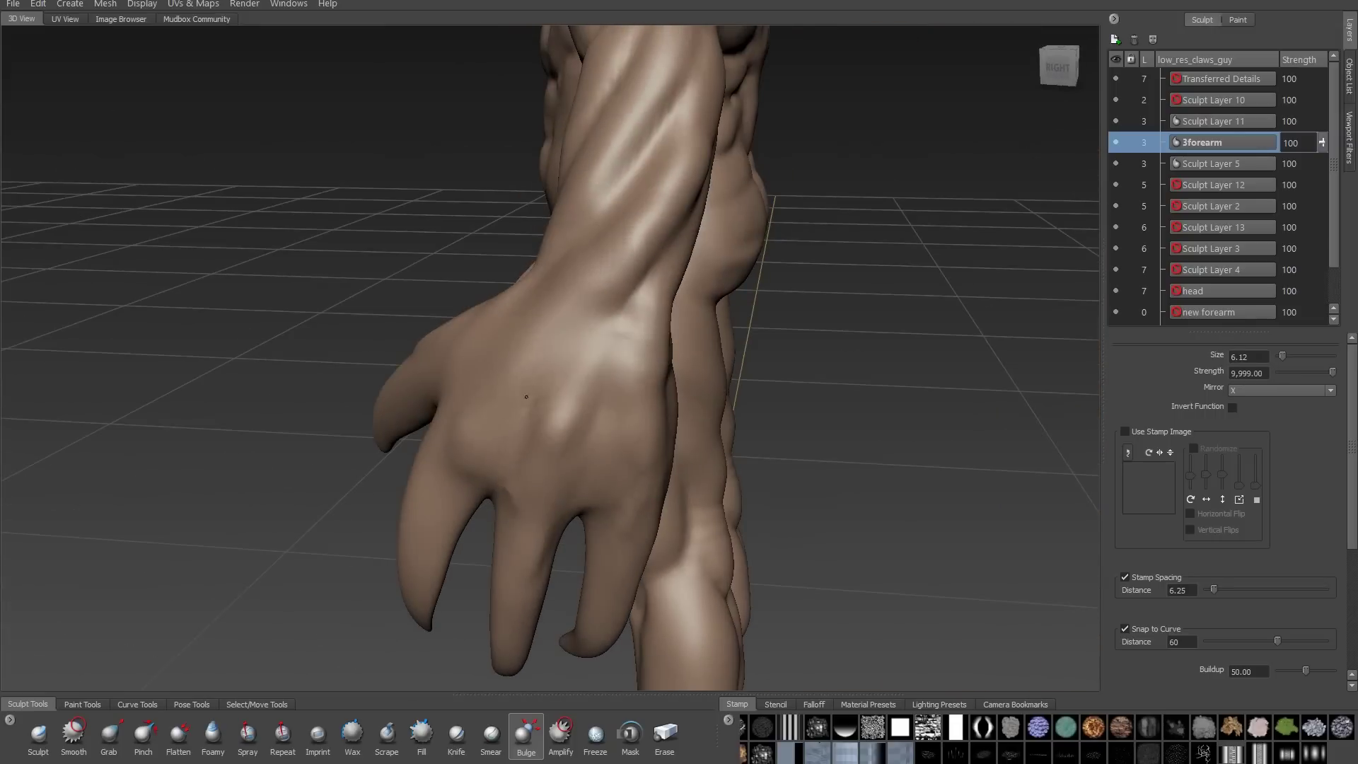